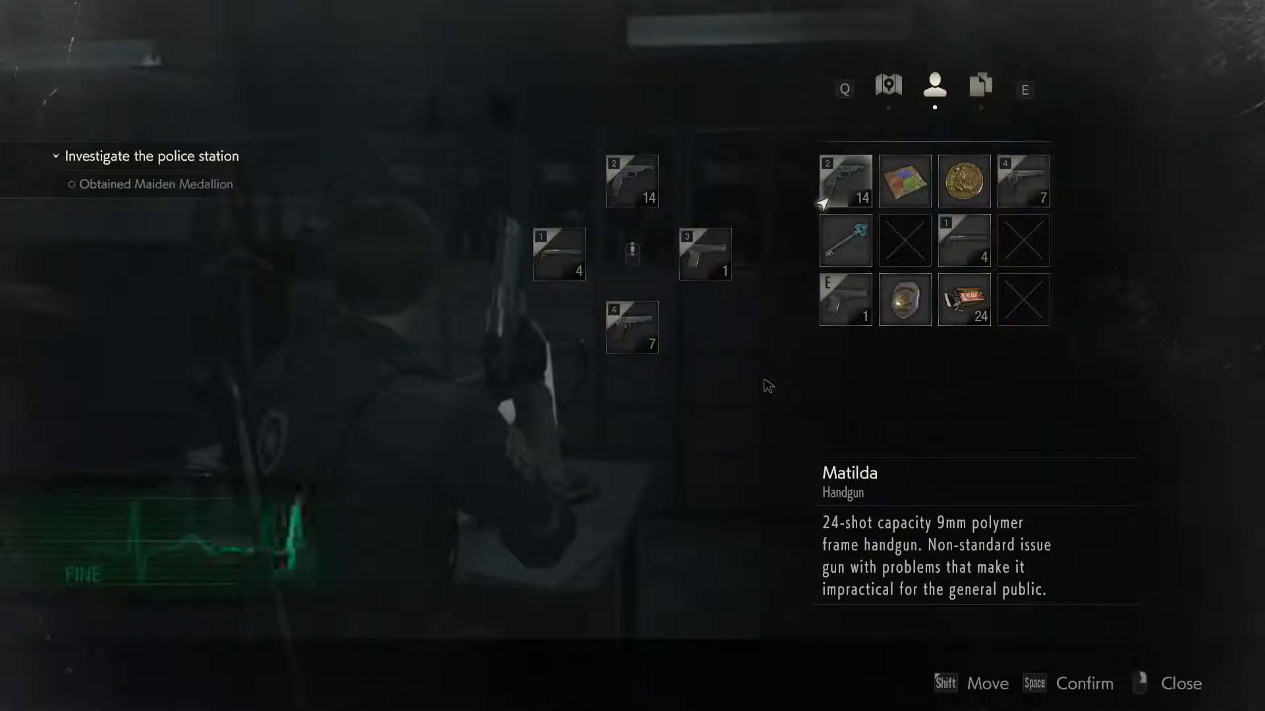
- Close the inventory and switch through the weapon slots, finishing with the Matilda handgun equipped
right_click(764, 384)
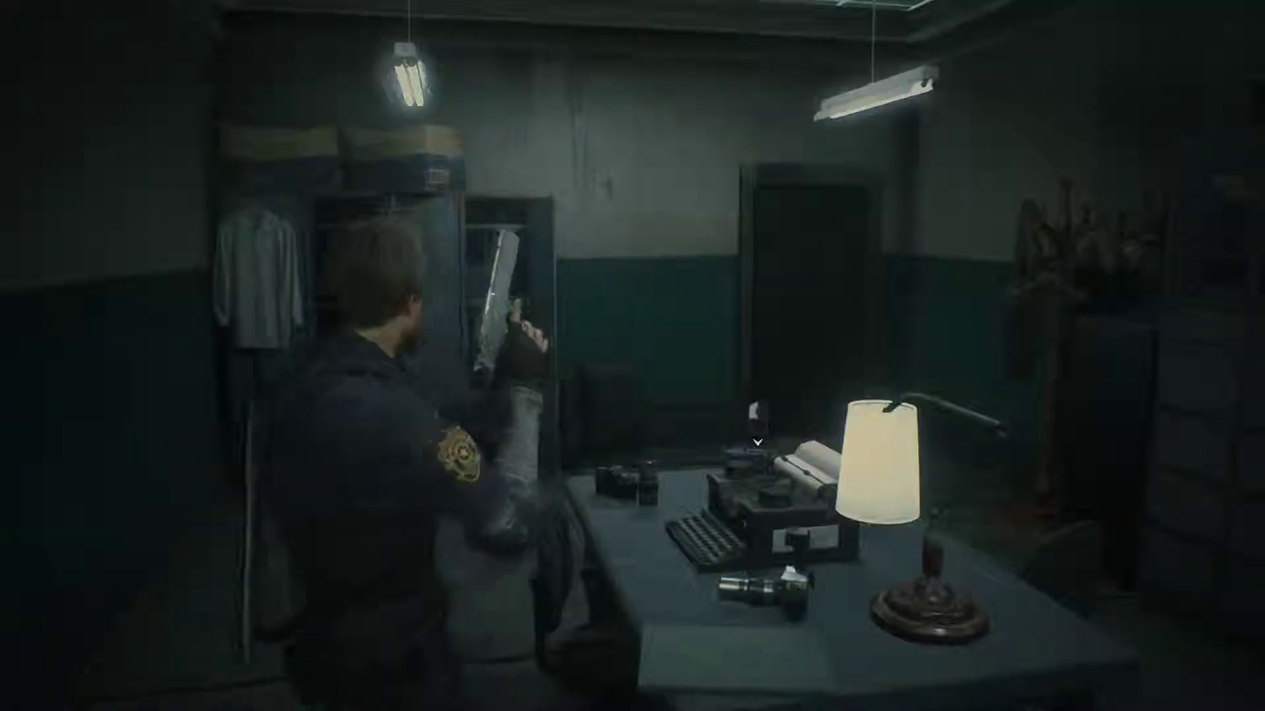
key("a")
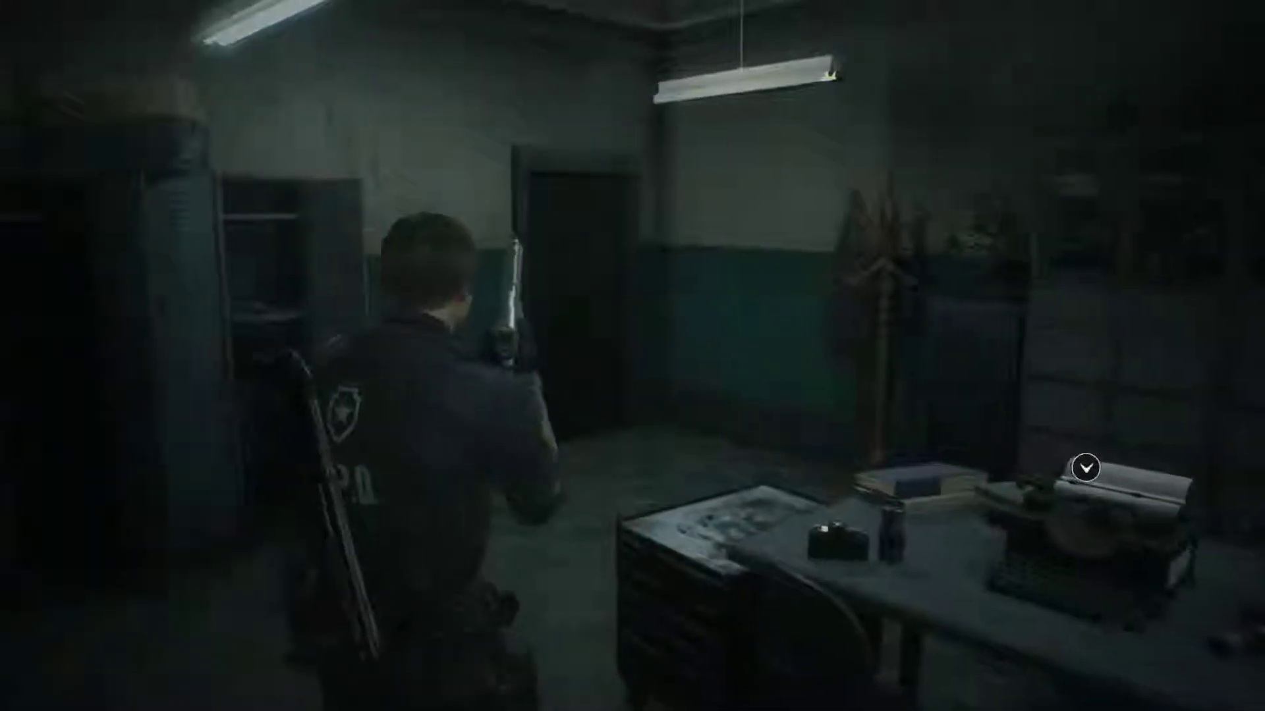
key("3")
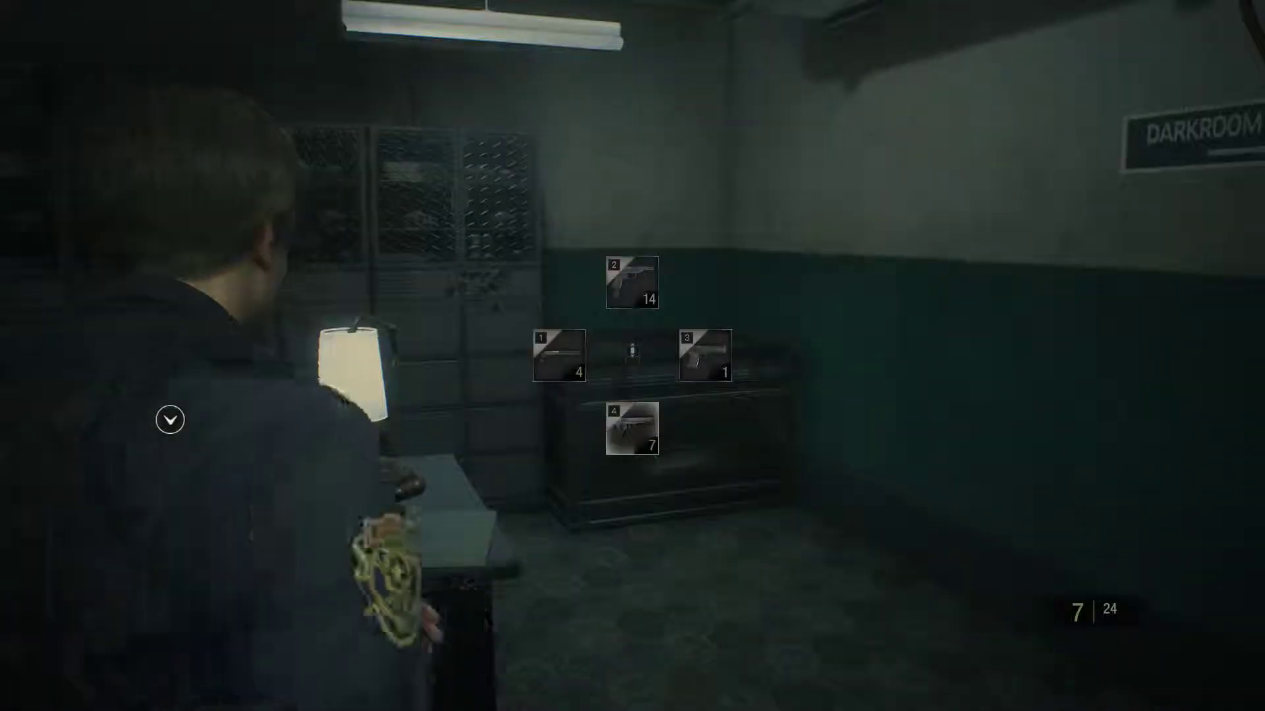
key("1")
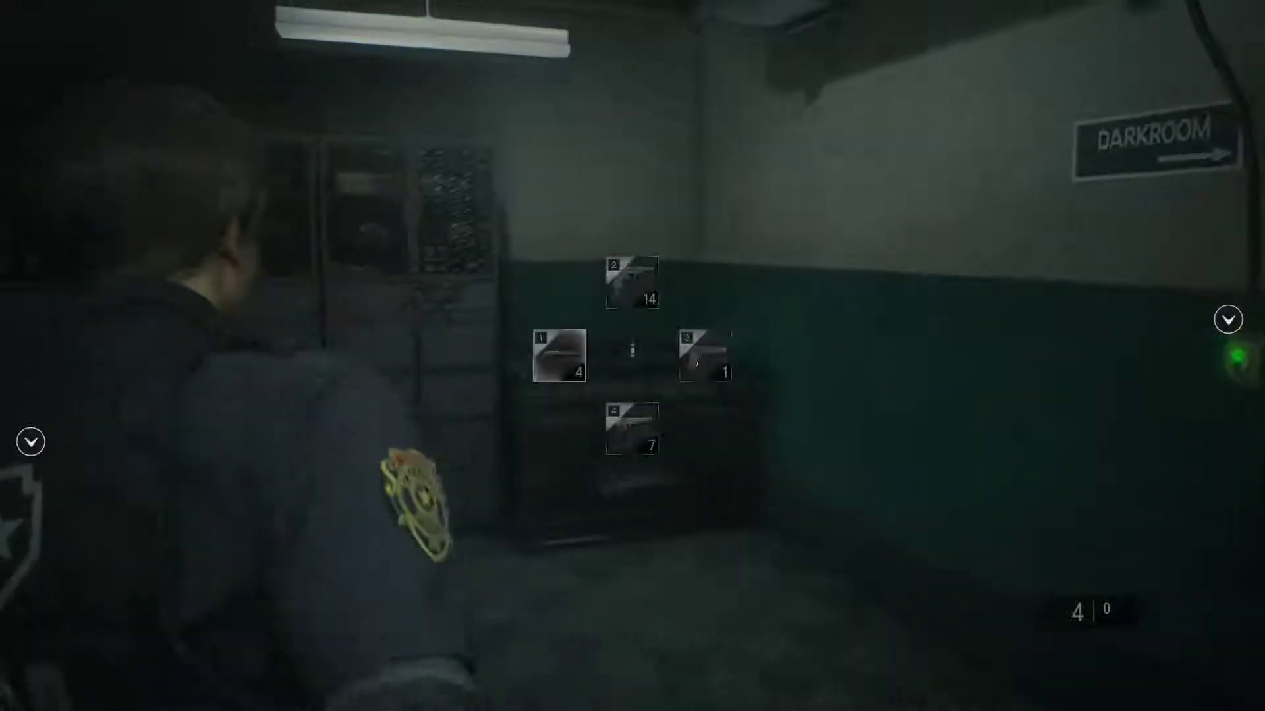
key("4")
key("1")
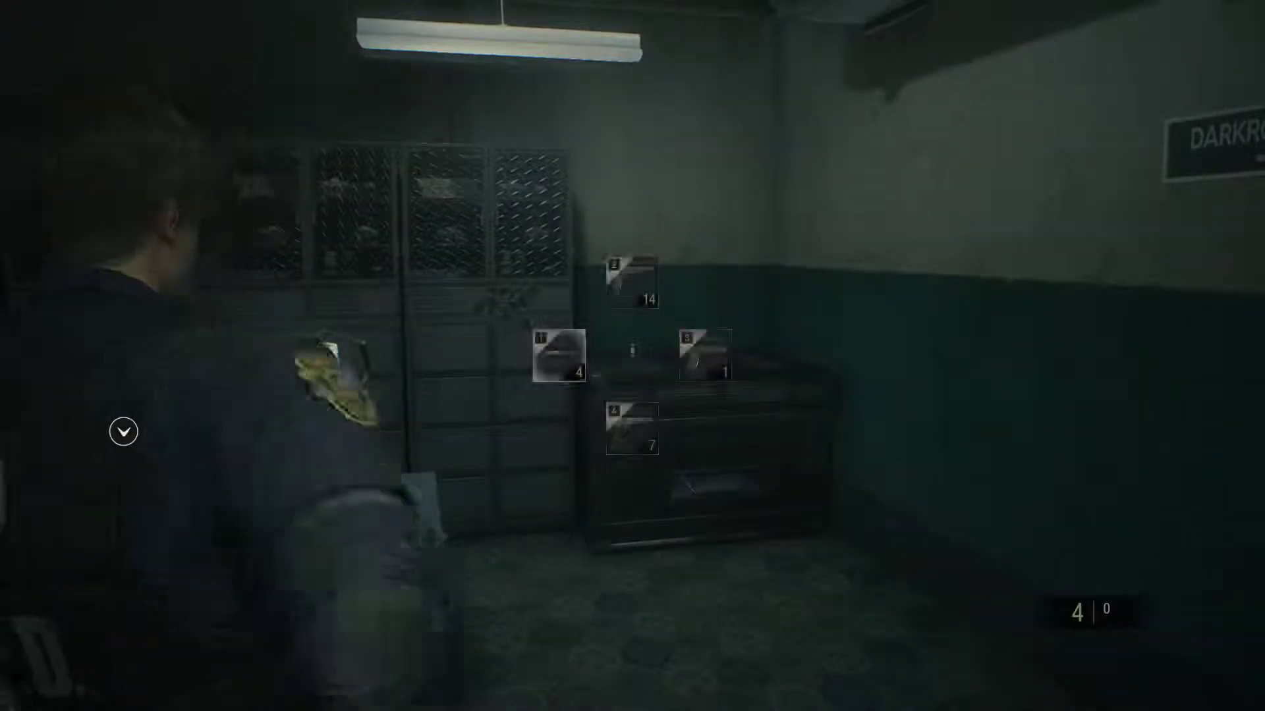
key("2")
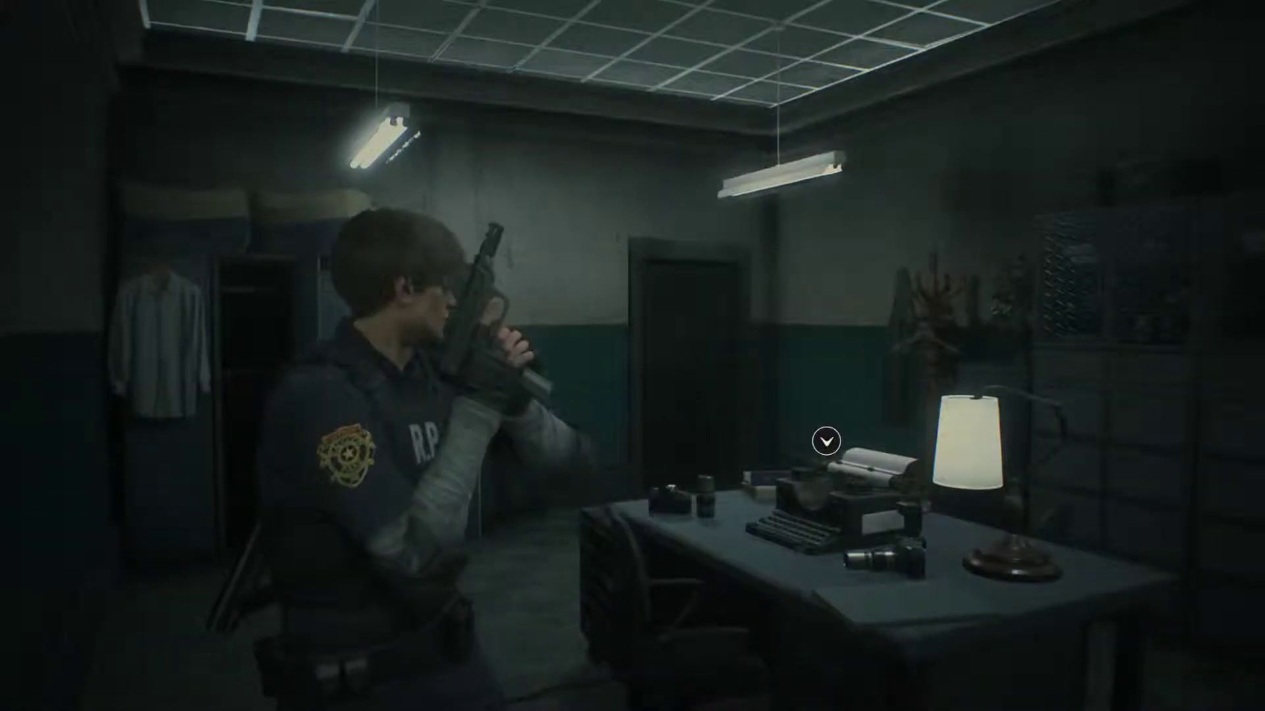
key("w")
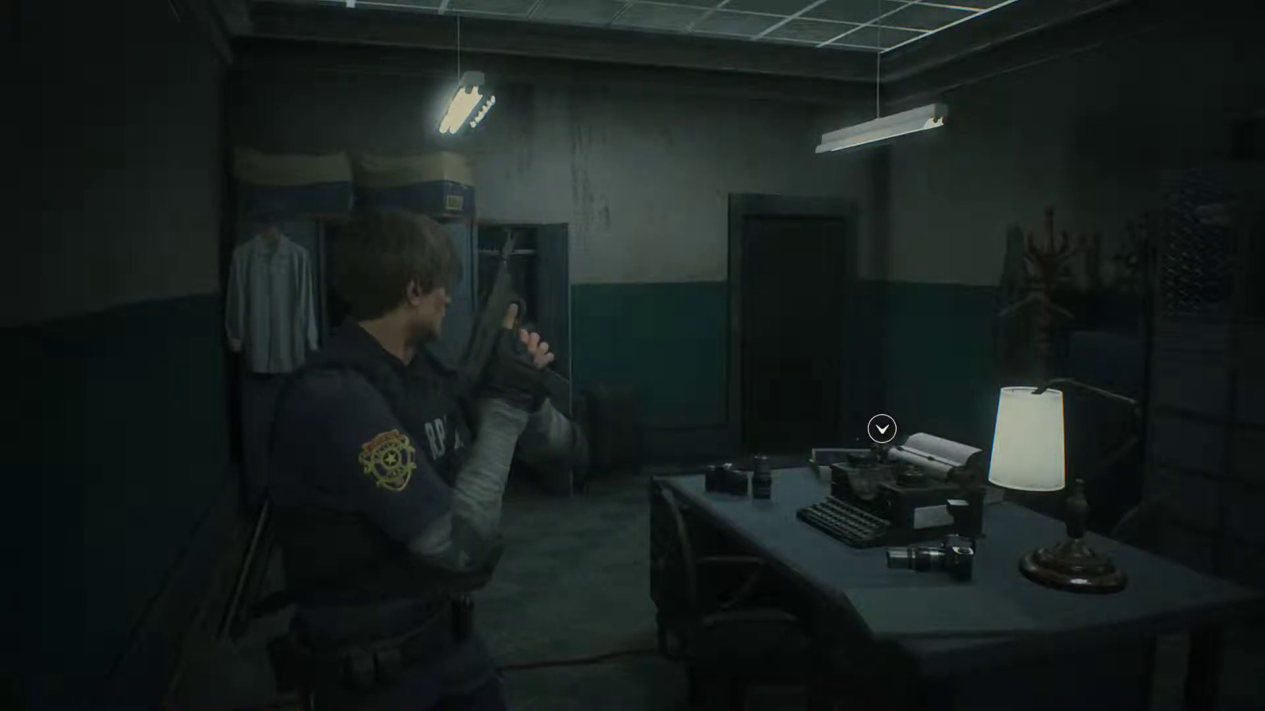
key("d")
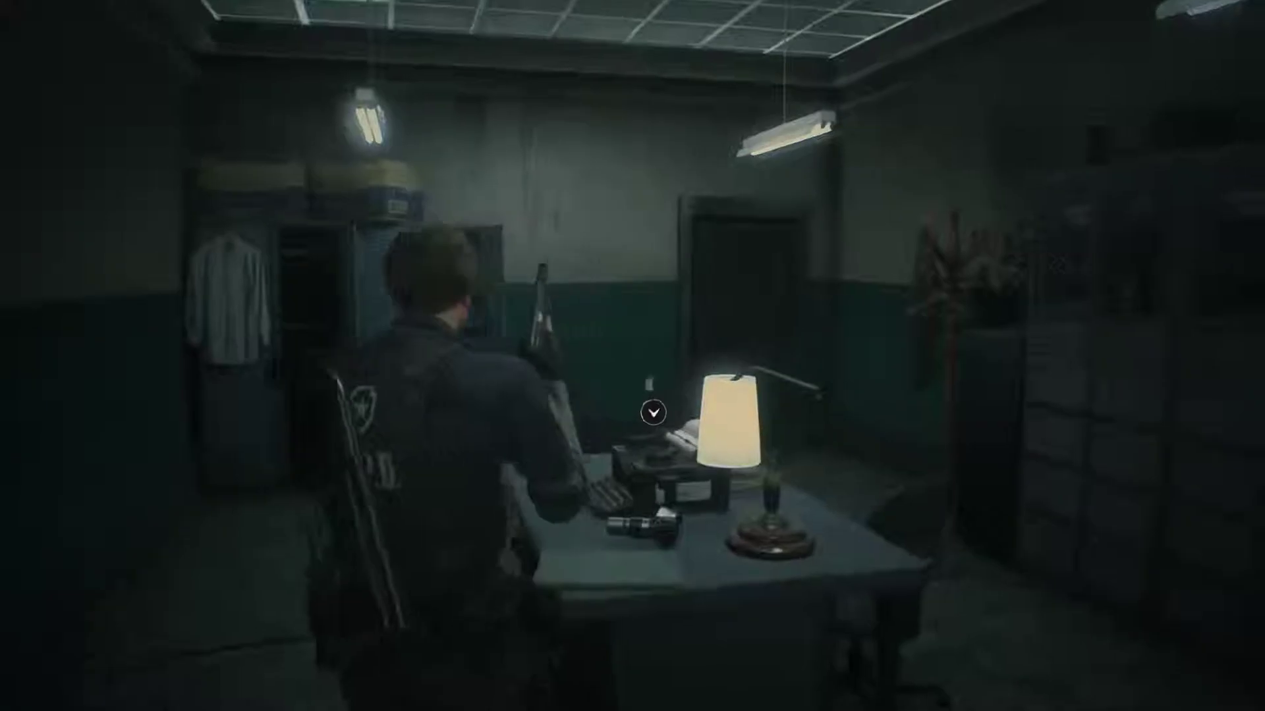
key("a")
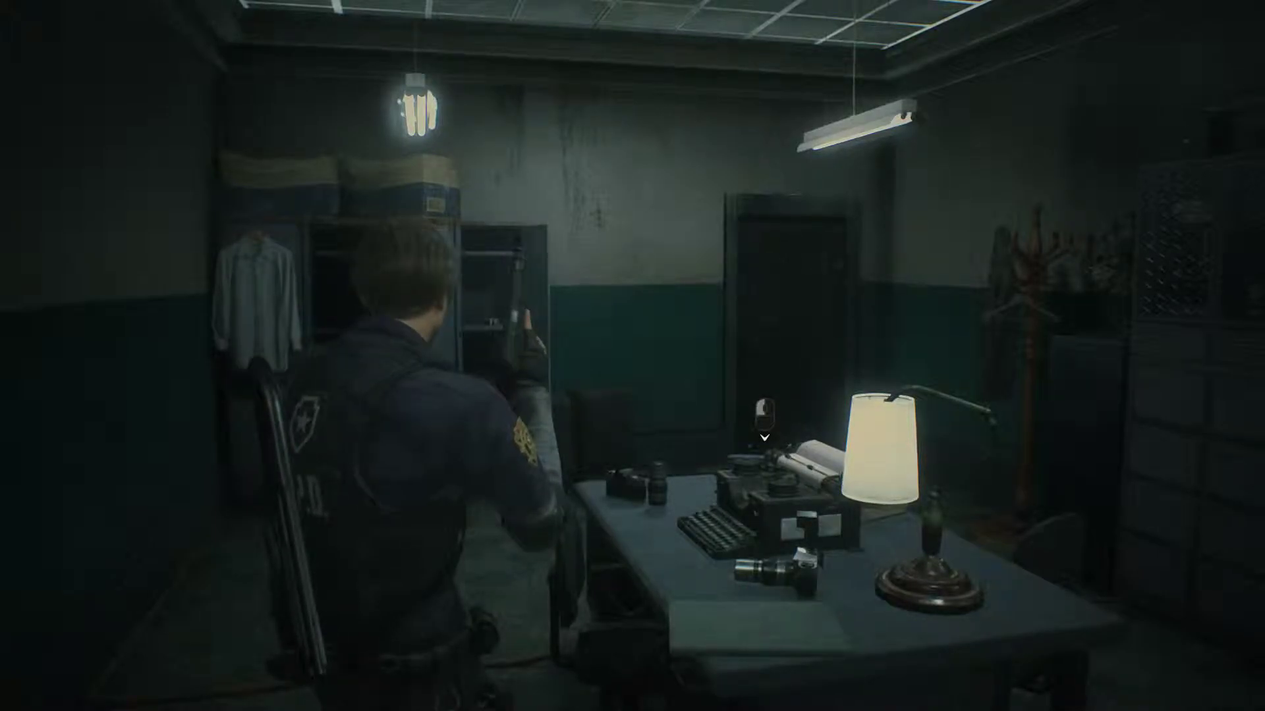
key("a")
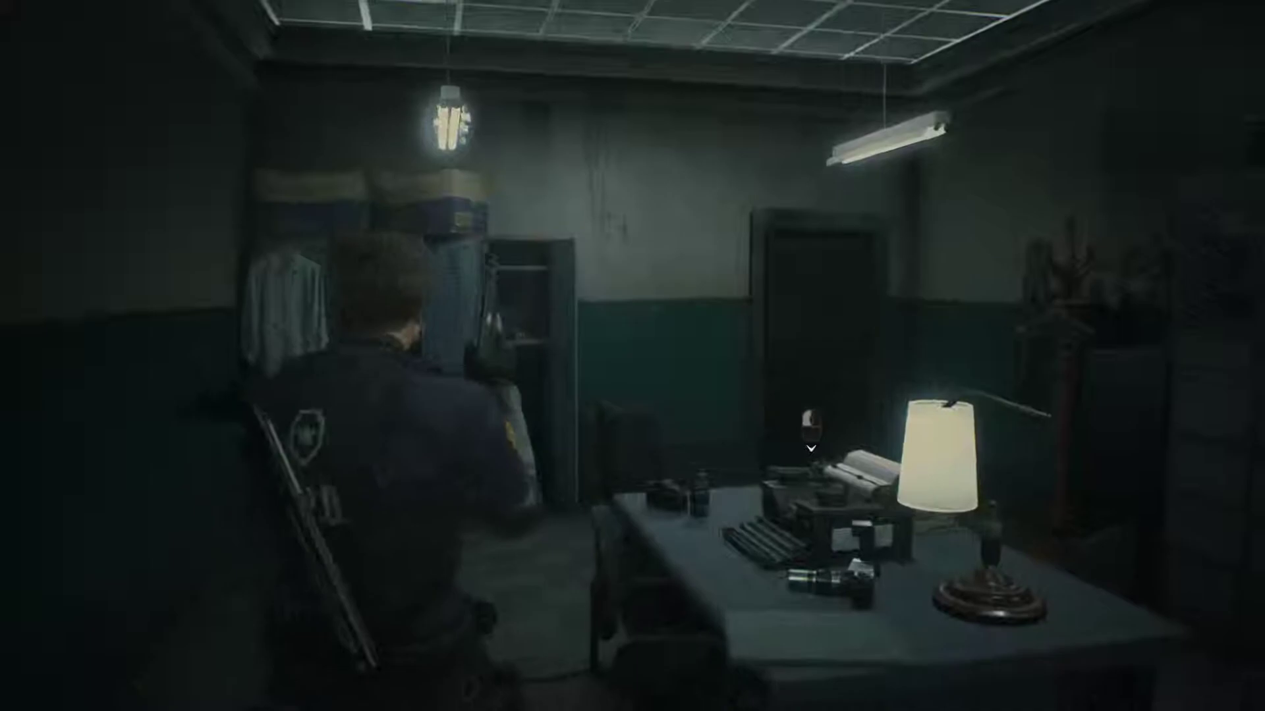
key("w")
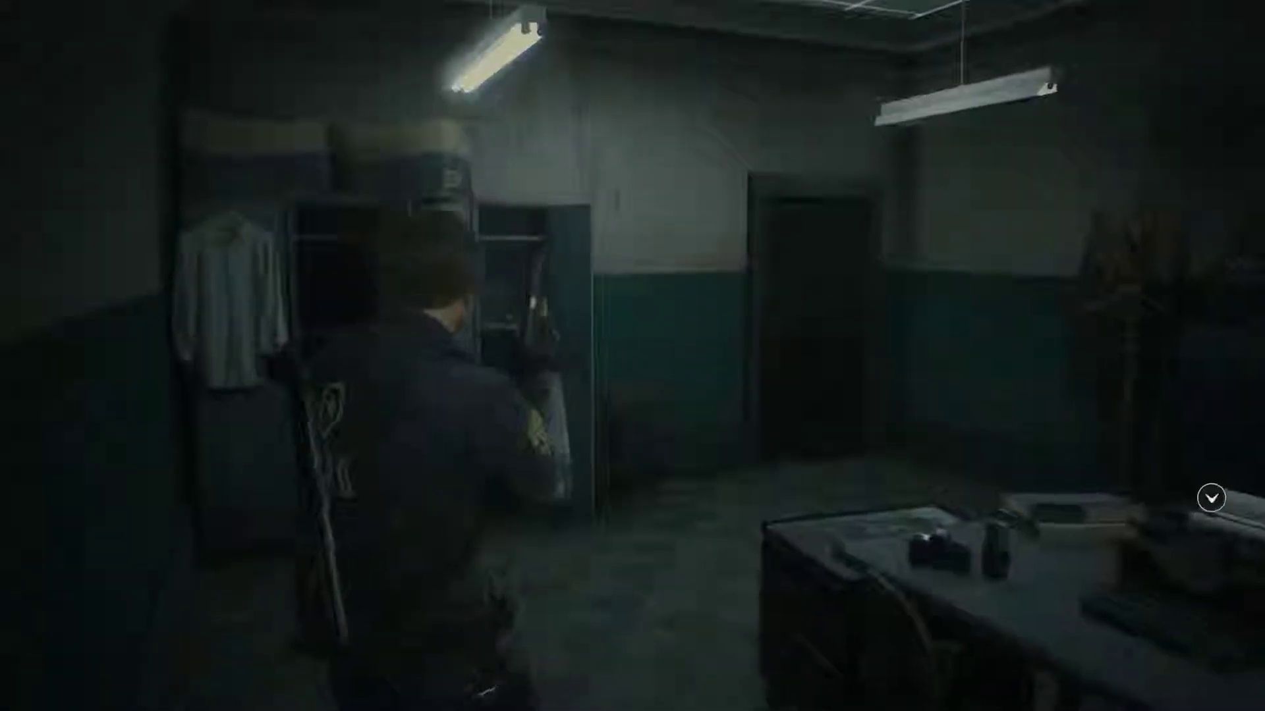
key("s")
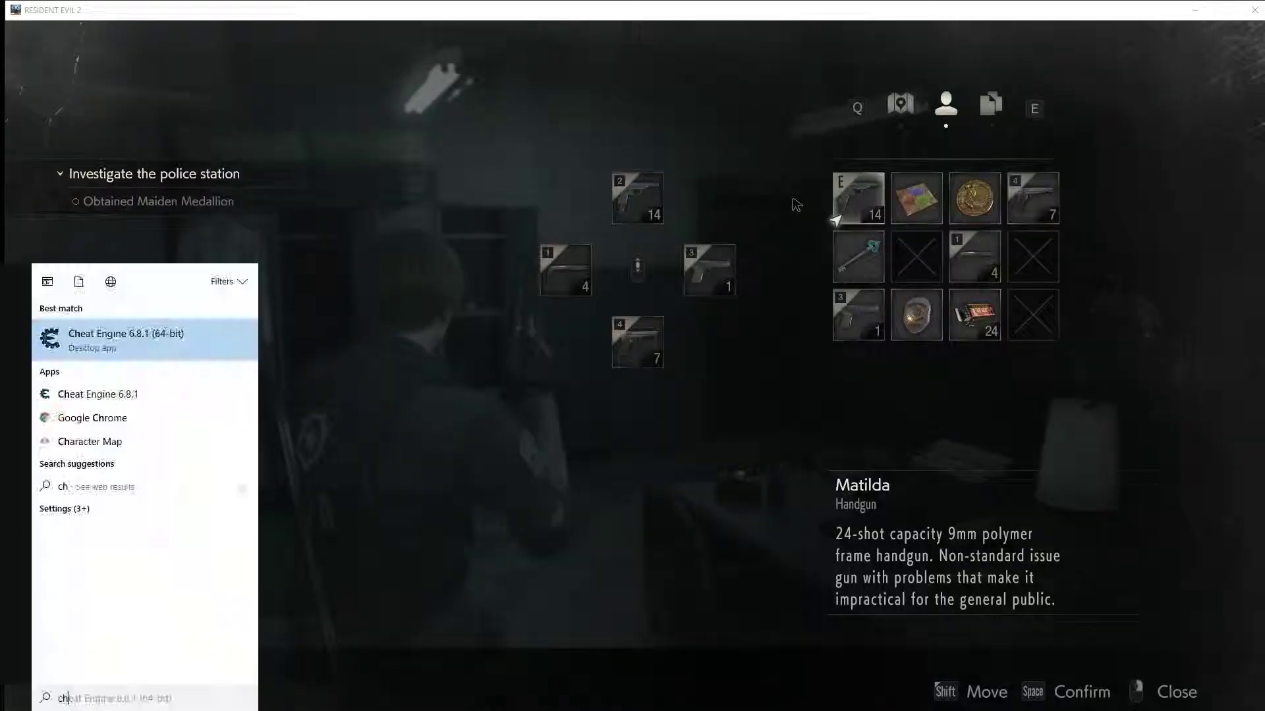
- Launch Cheat Engine 6.8.1 (64-bit) and attach it to the RESIDENT EVIL 2 process
type("eate")
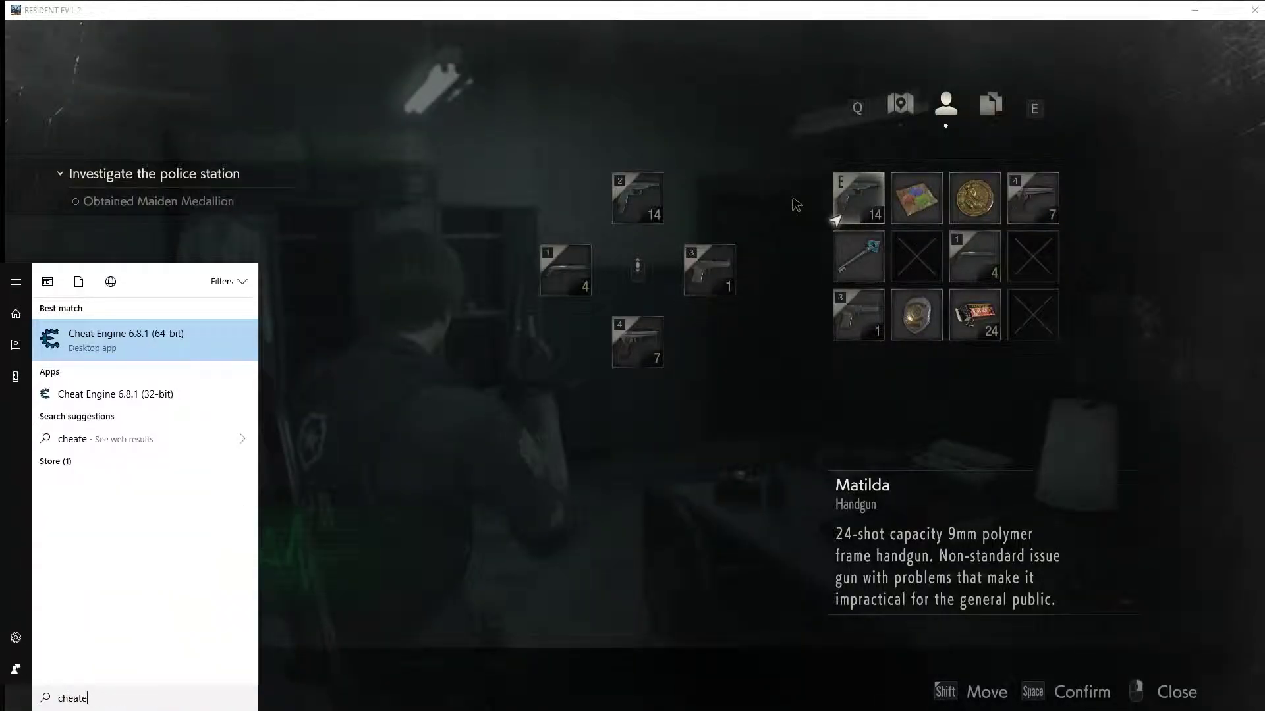
key("Return")
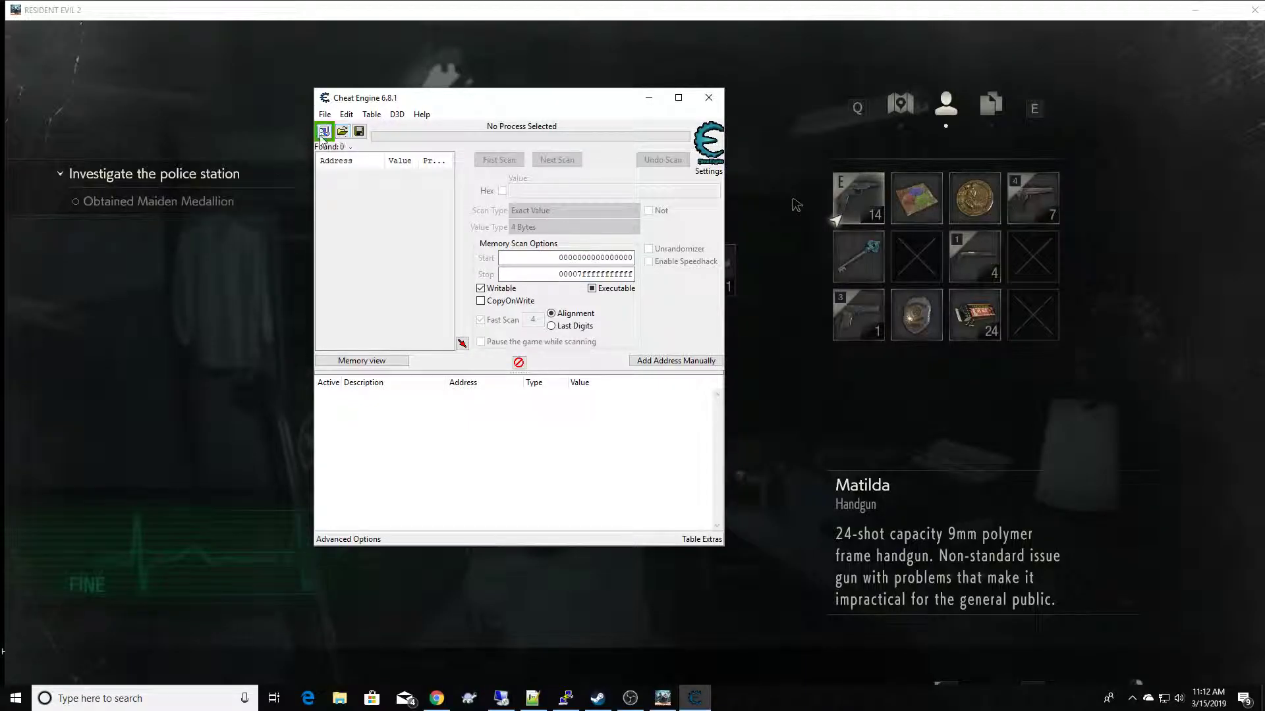
left_click(325, 132)
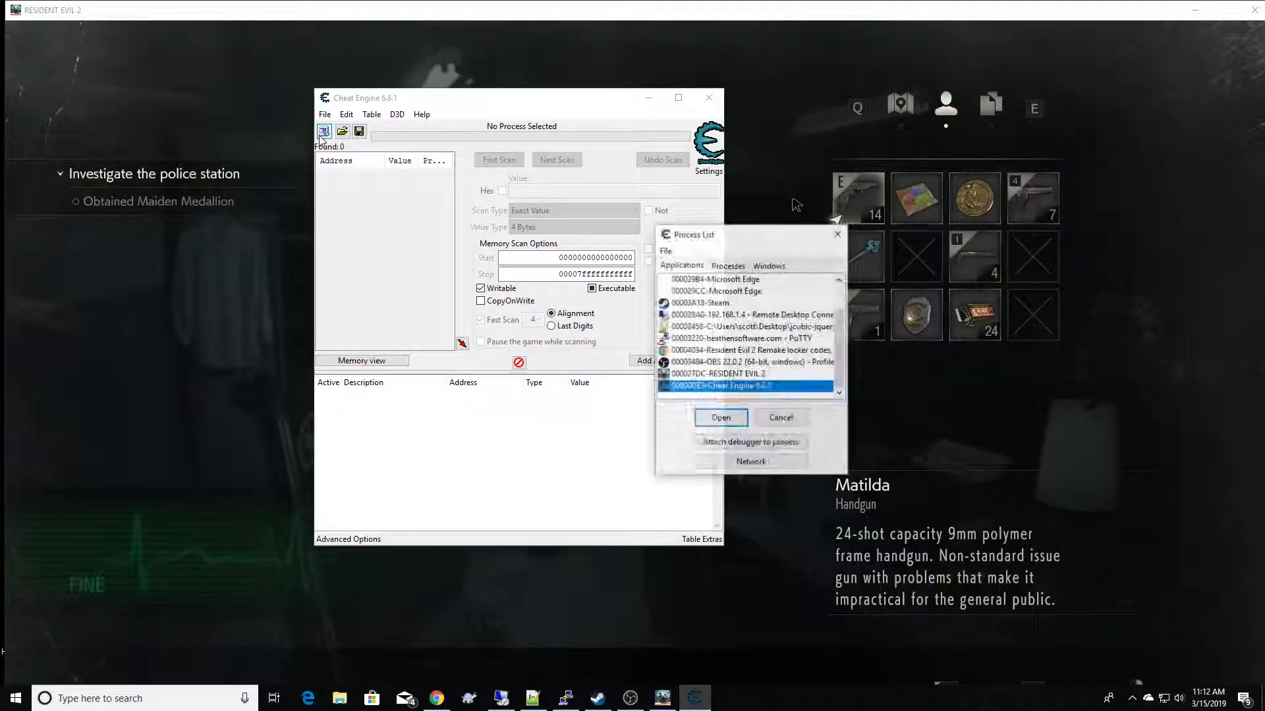
left_click(718, 374)
left_click(724, 419)
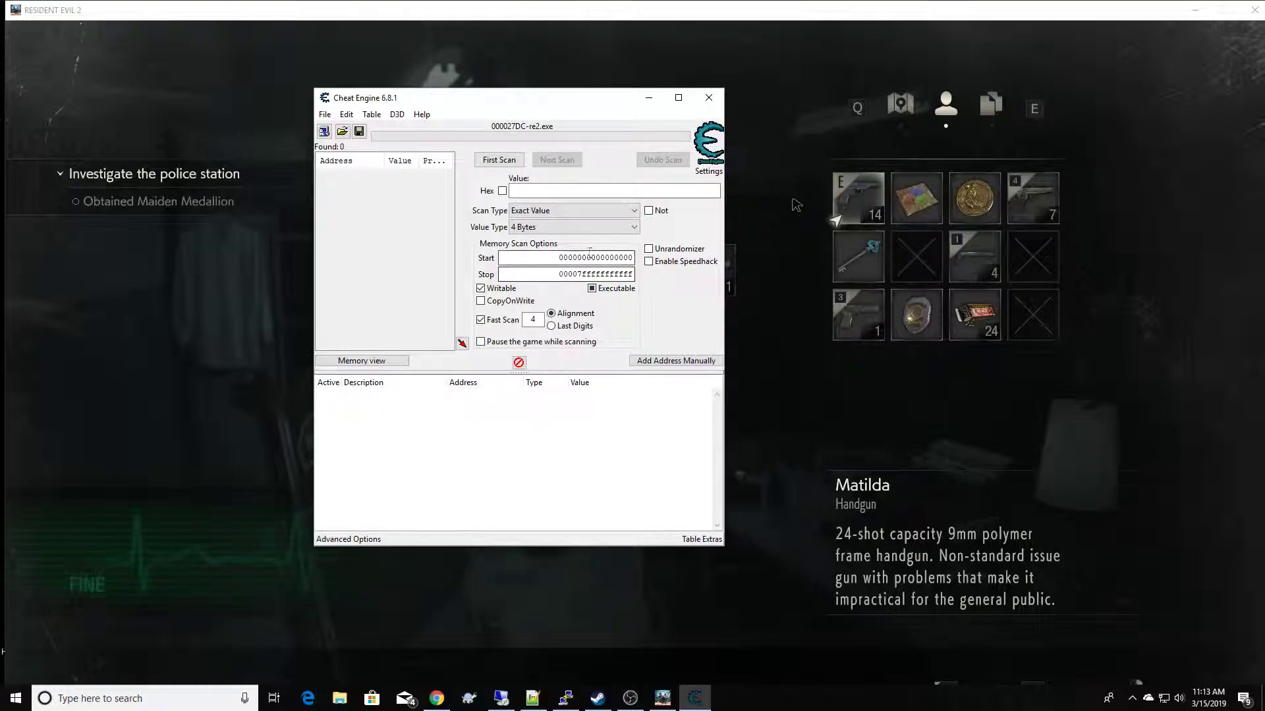
- Run a first scan for the exact 4-byte value 14, the Matilda's ammo count
left_click_drag(513, 104, 480, 121)
left_click(580, 207)
type("14")
key("Return")
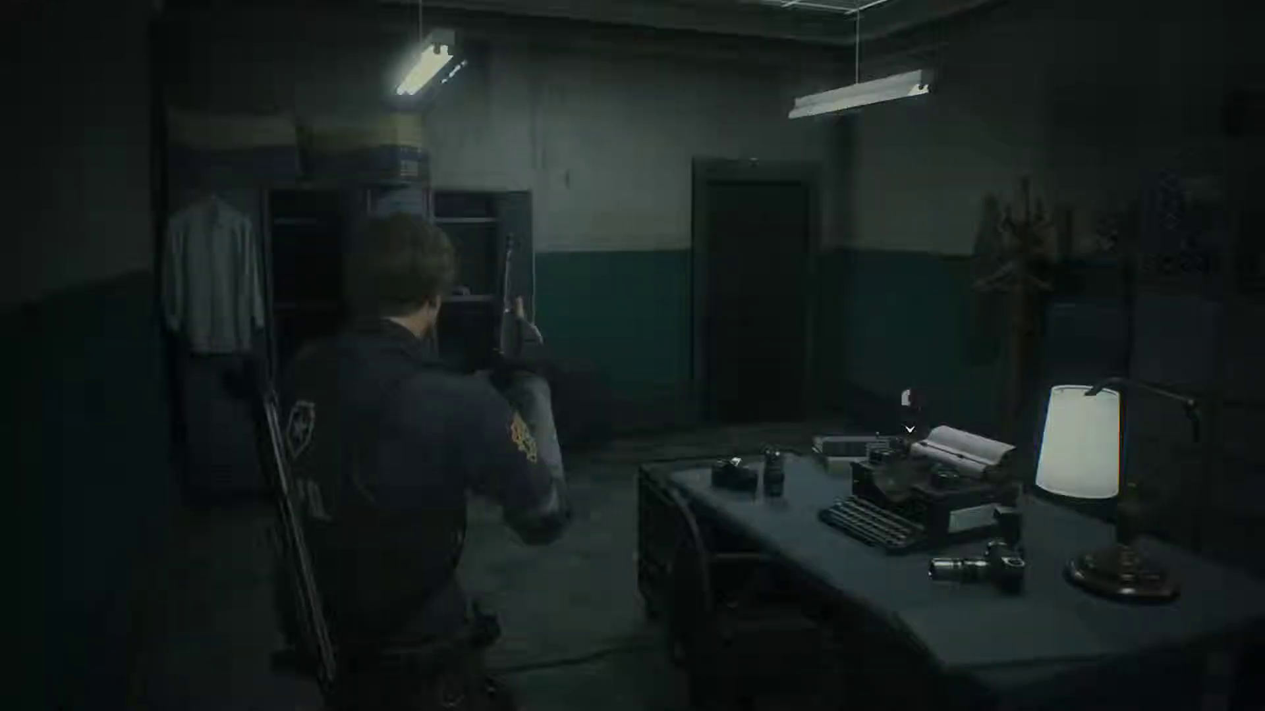
- Return to the game, aim the Matilda and fire two rounds to change its ammo count
right_click(632, 356)
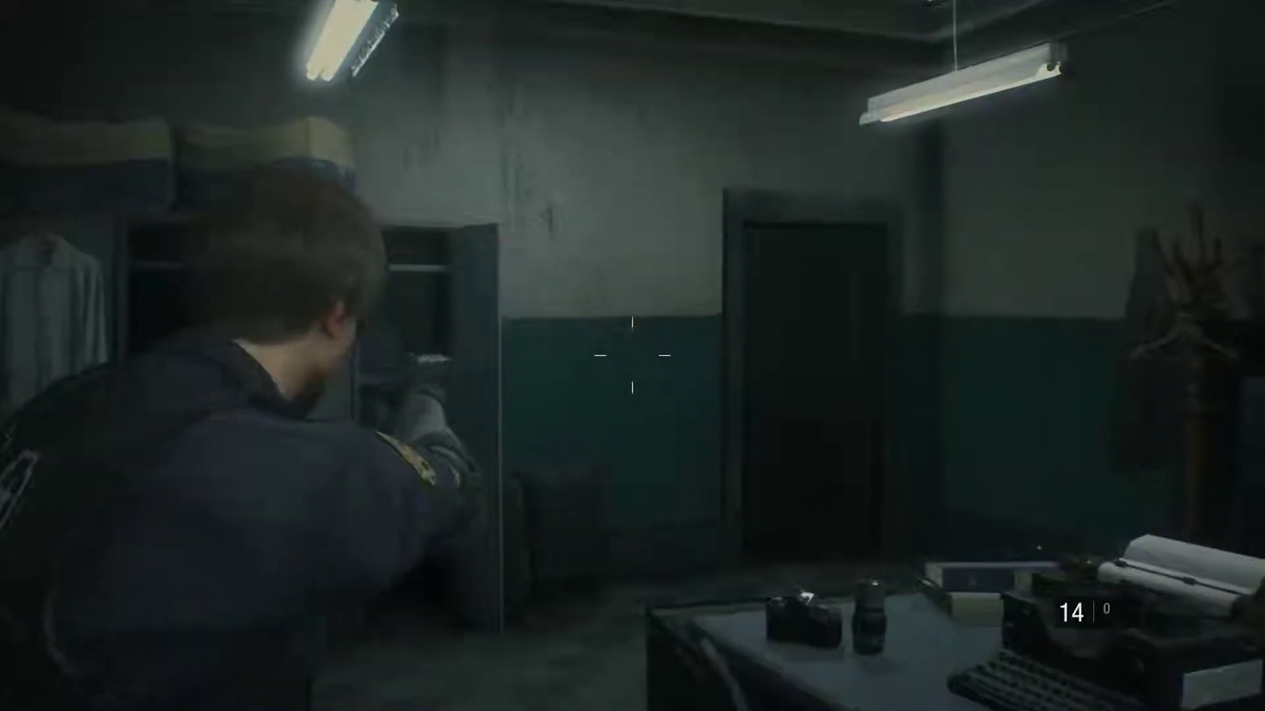
left_click(632, 356)
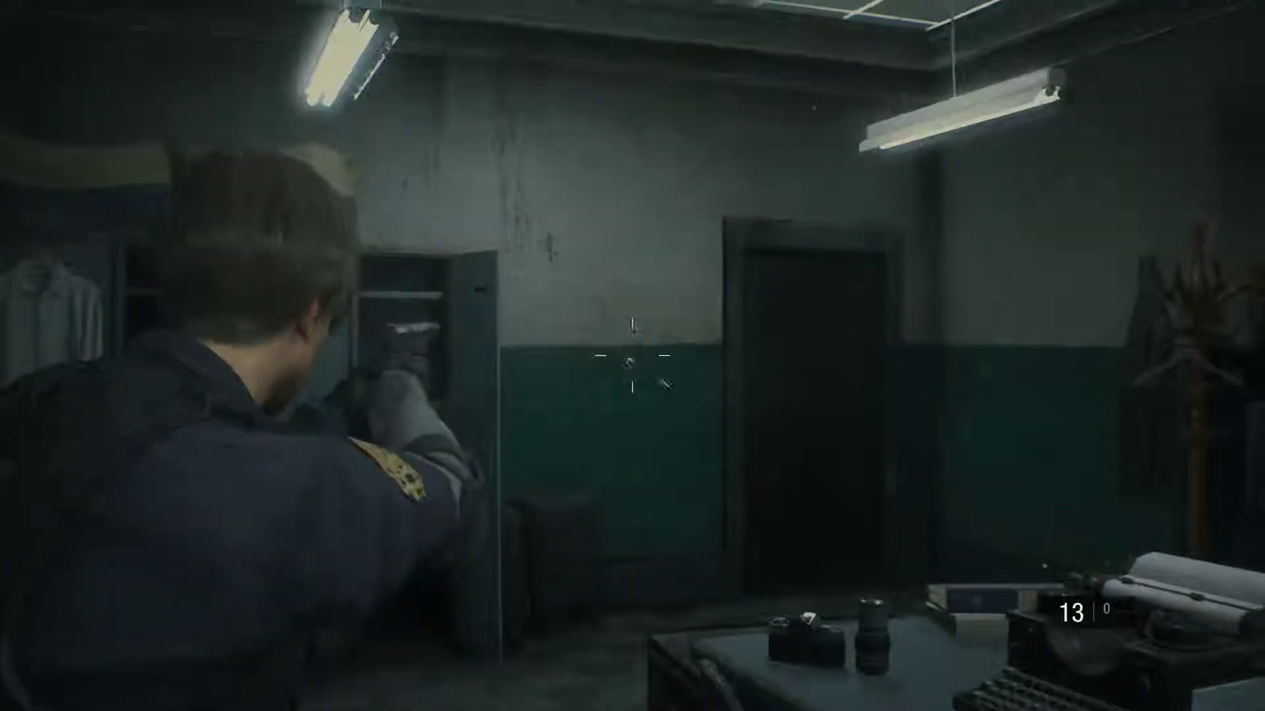
left_click(632, 356)
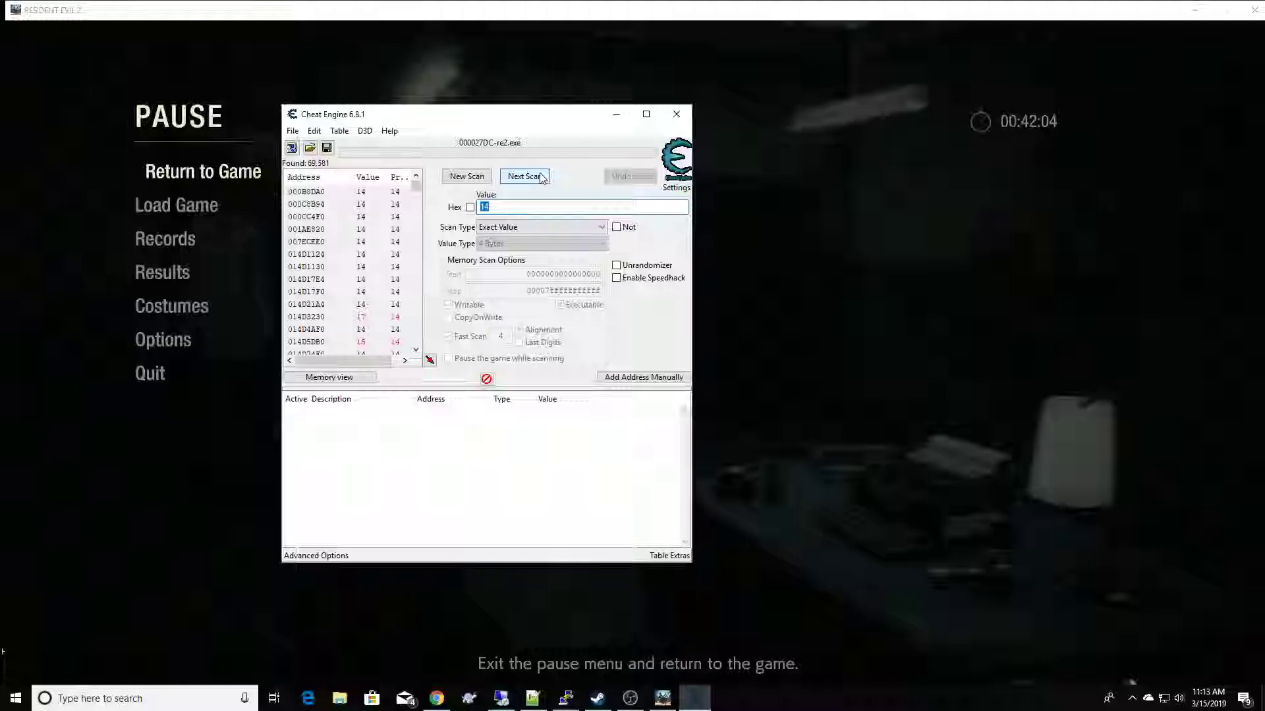
- Narrow the scan results in Cheat Engine to the exact value 12 and look through the remaining addresses
double_click(514, 210)
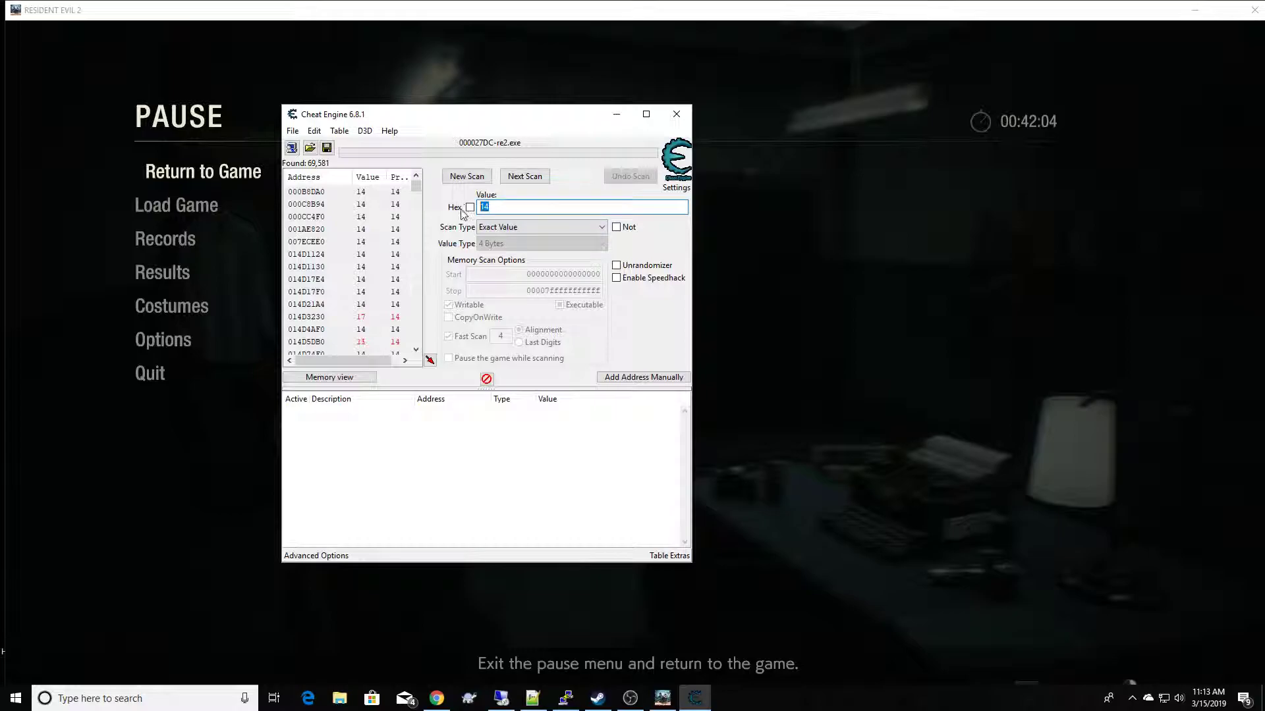
key("Return")
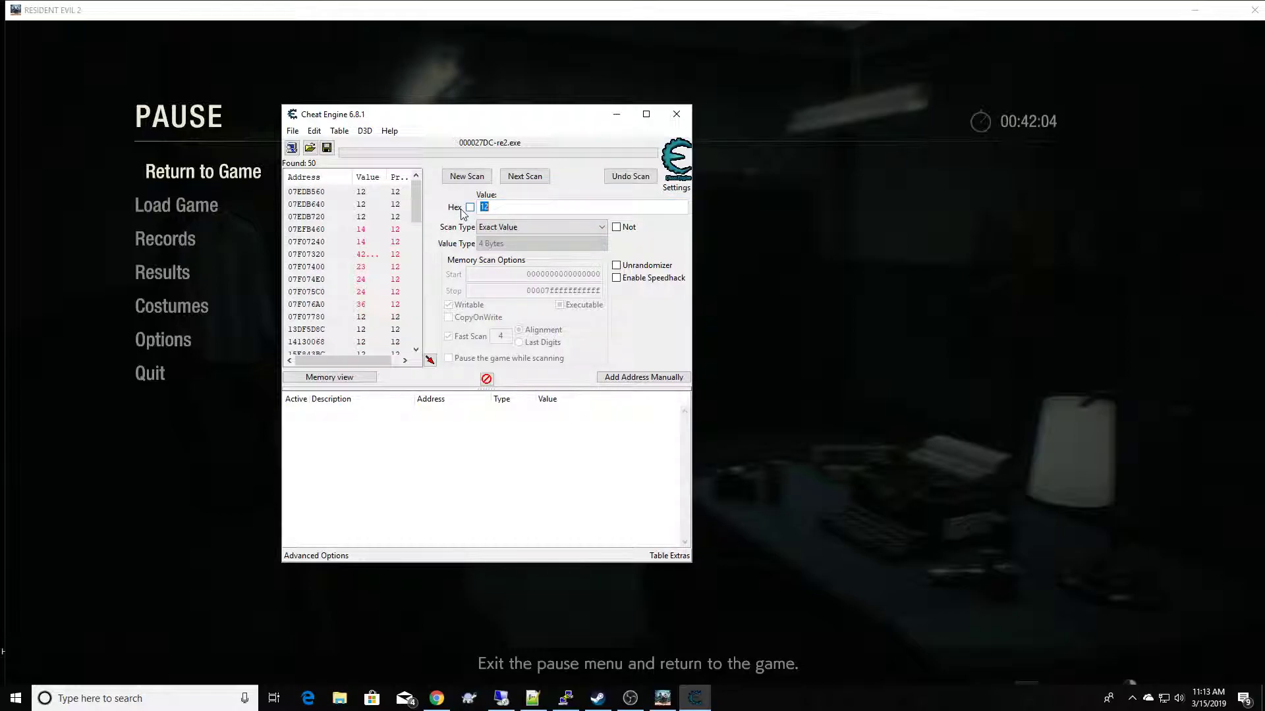
mouse_move(416, 203)
left_mouse_down()
mouse_move(411, 335)
mouse_move(413, 206)
left_mouse_up()
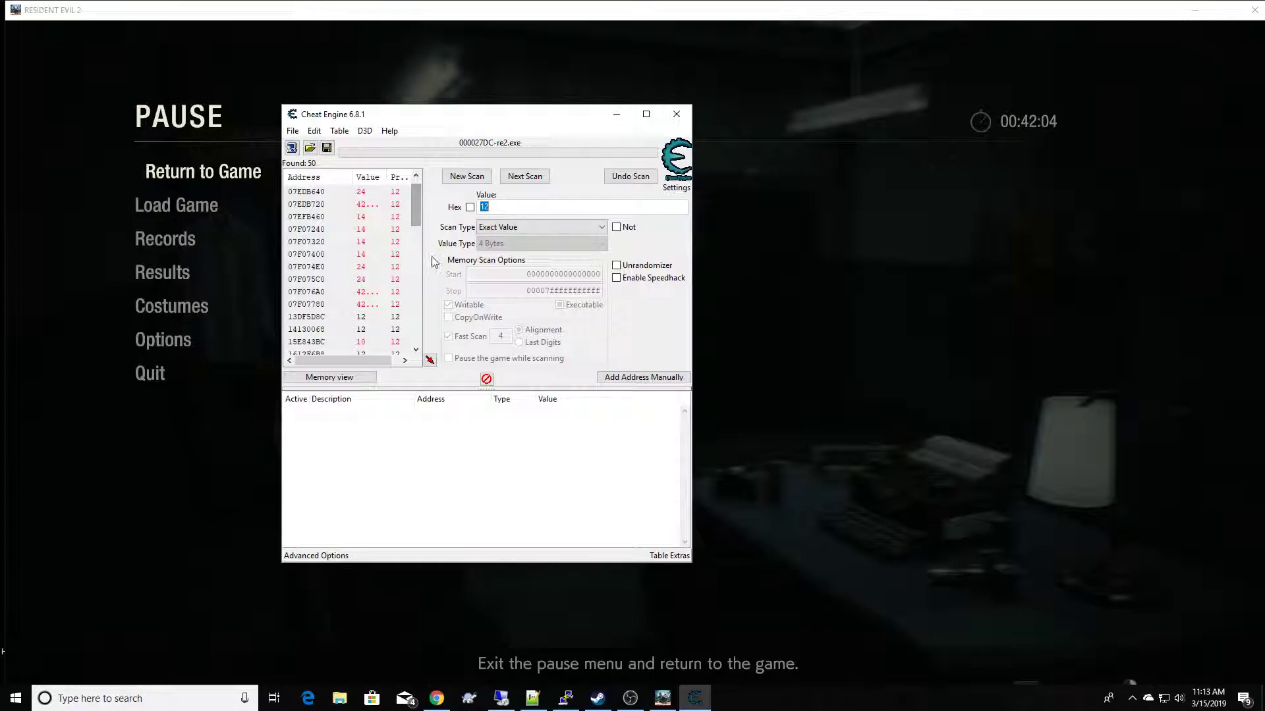
- Resume the game from the pause menu and fire two more rounds with the Matilda
left_click(756, 122)
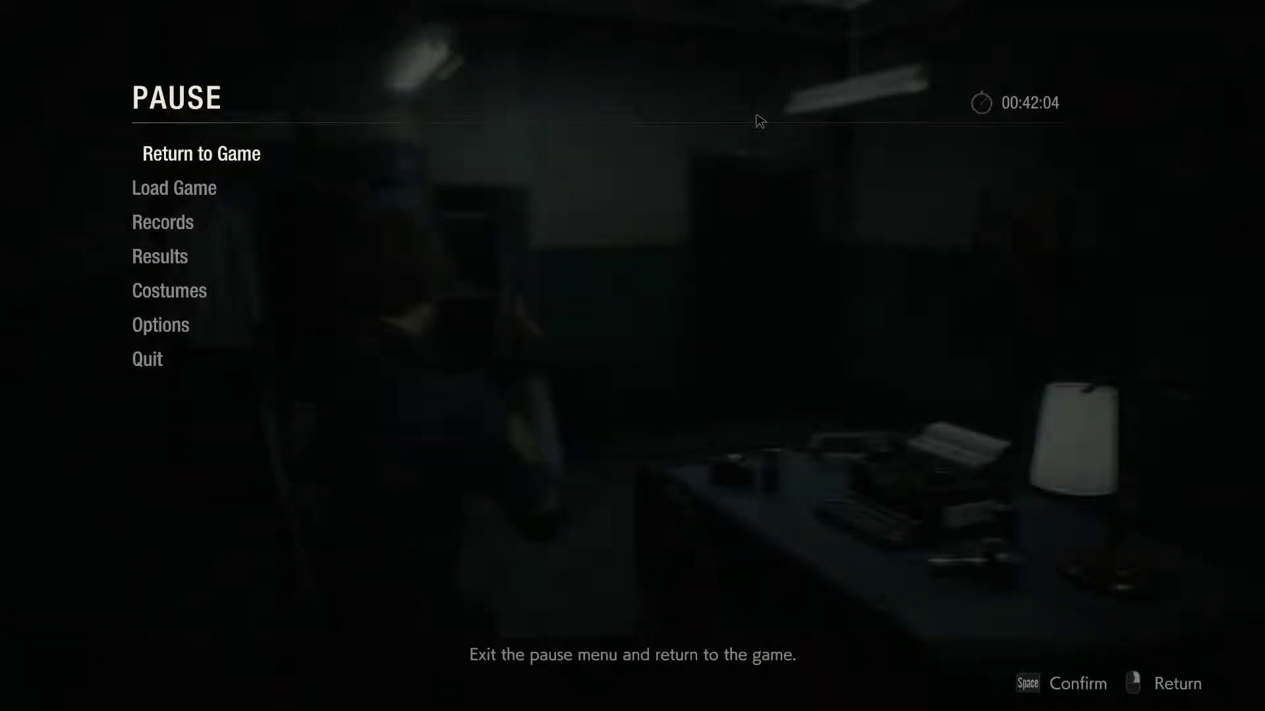
key("space")
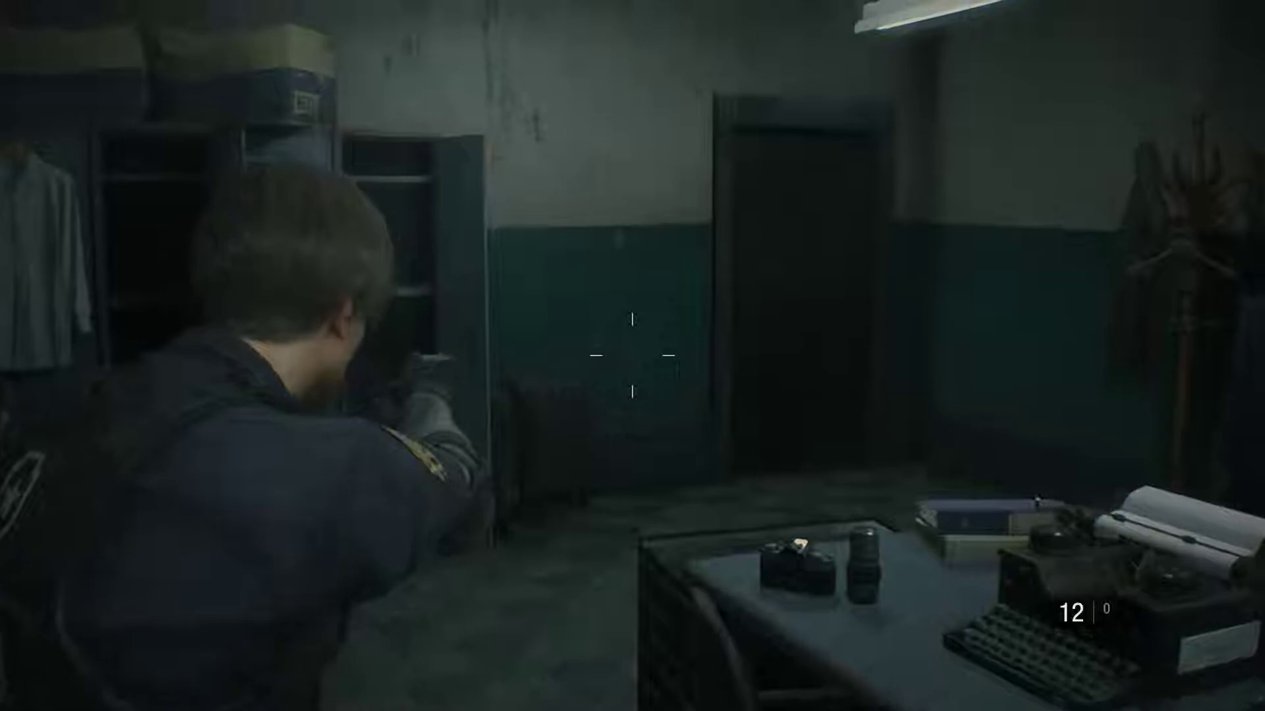
left_click(633, 355)
left_click(632, 355)
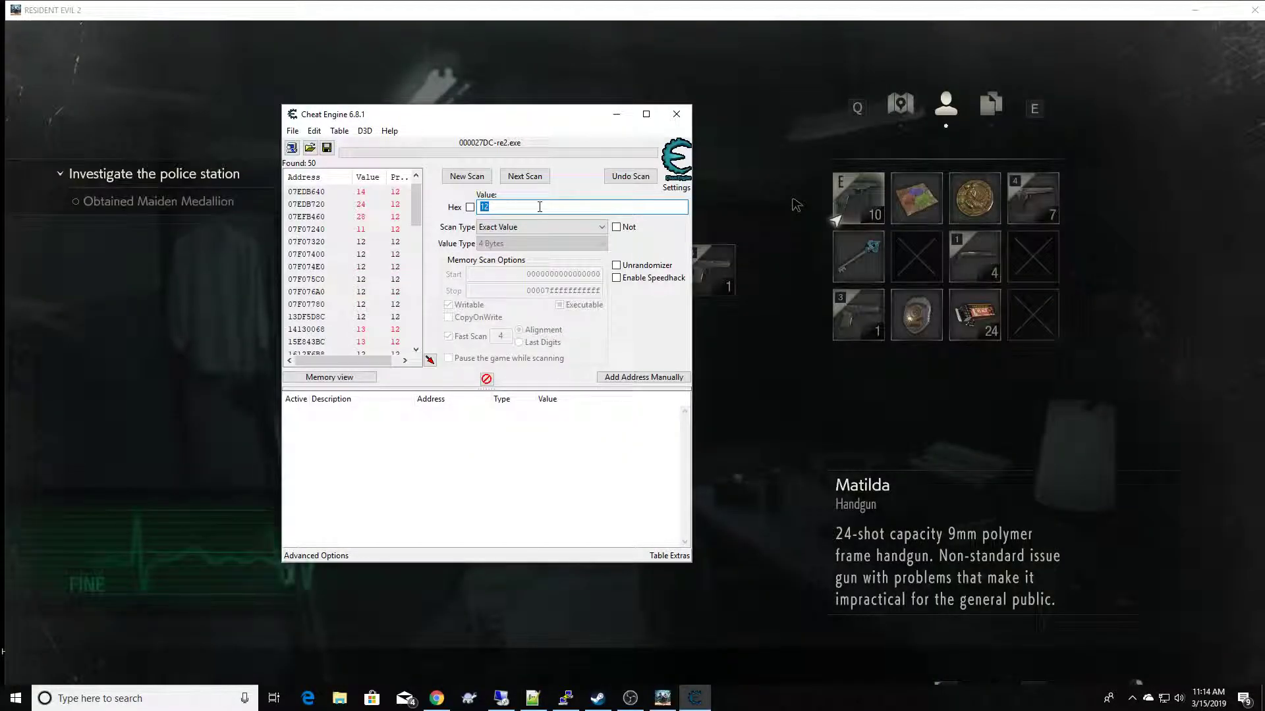
- Narrow the Cheat Engine scan to the value 10 and add the found address to the address list
type("10")
key("Return")
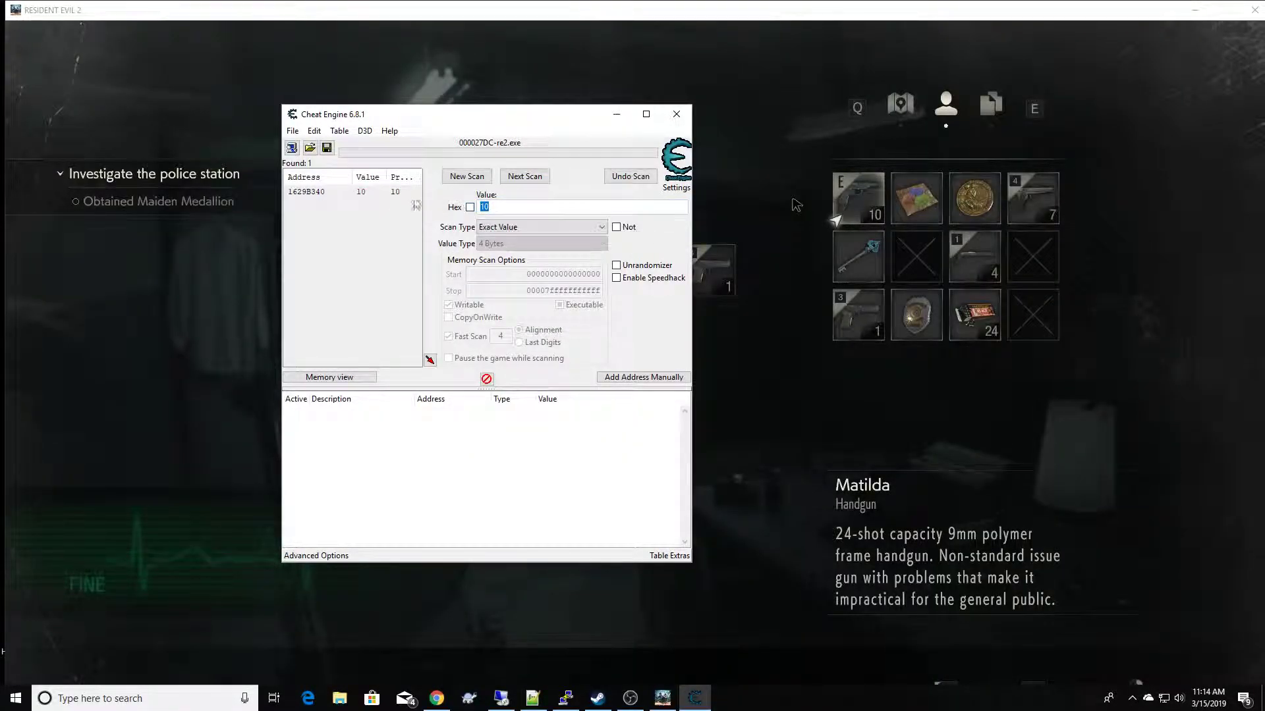
double_click(320, 194)
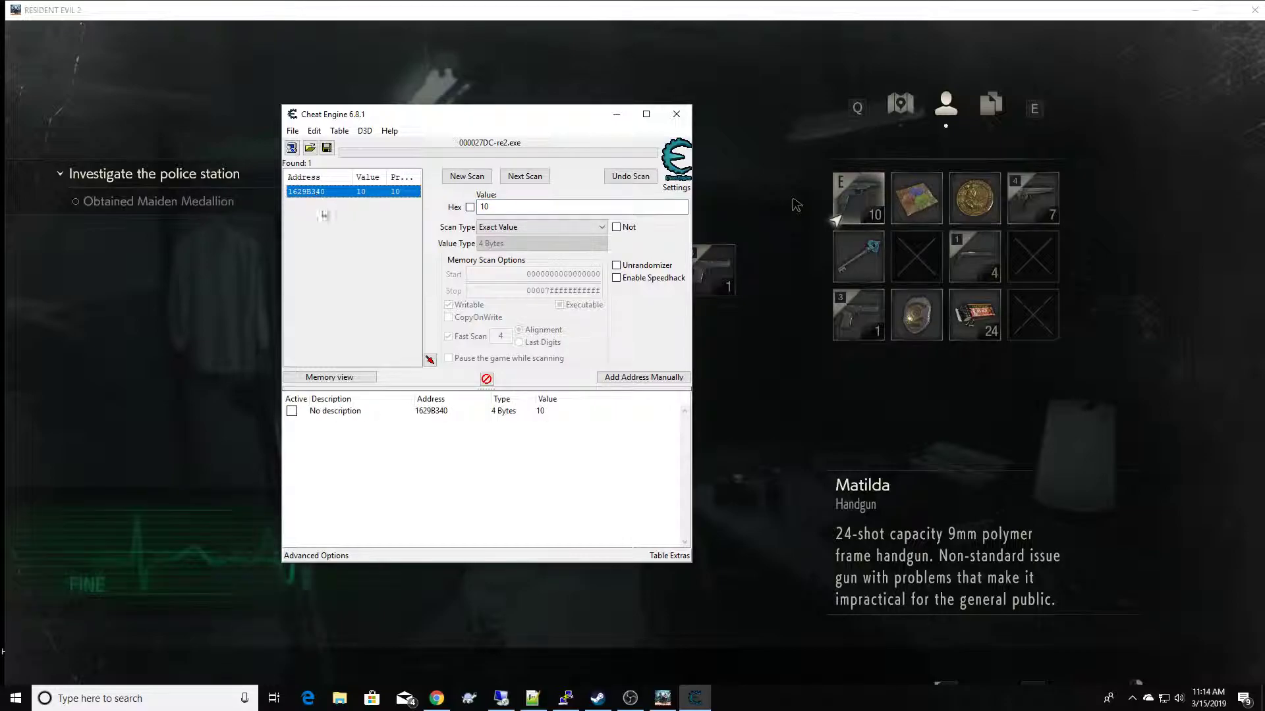
- Set the value of the saved ammo address to 15
double_click(546, 414)
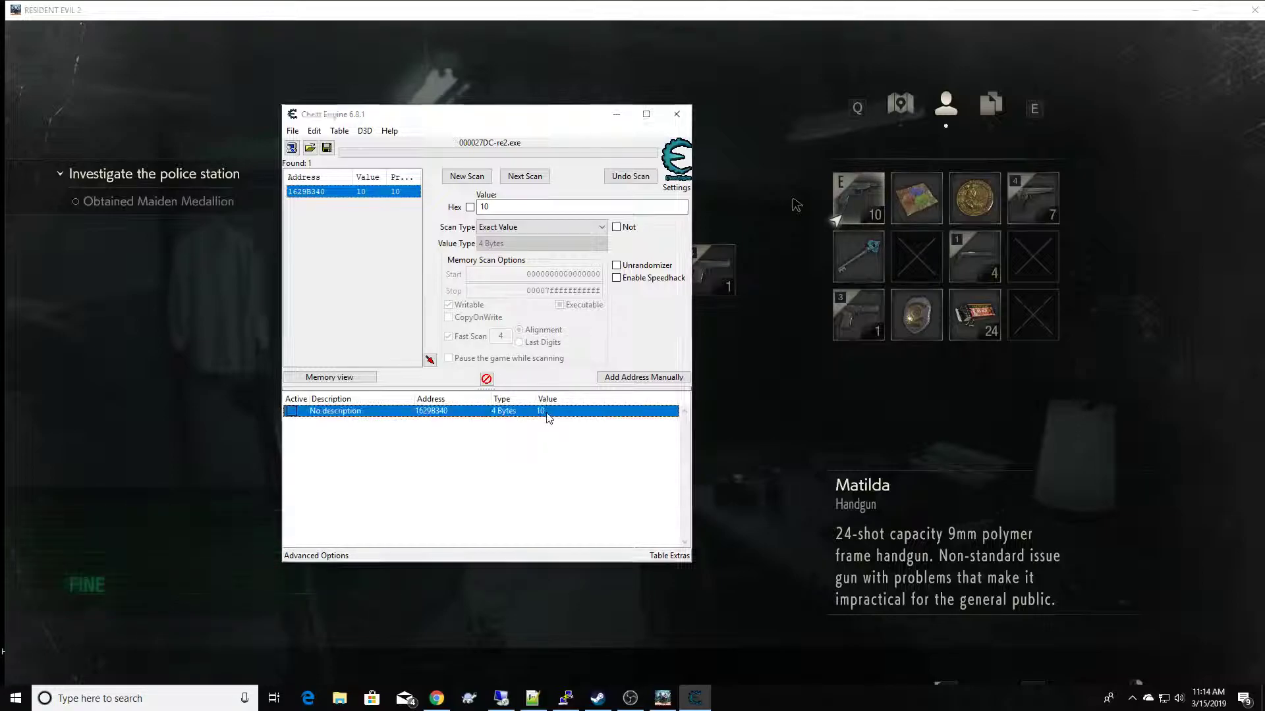
type("15")
left_click(714, 389)
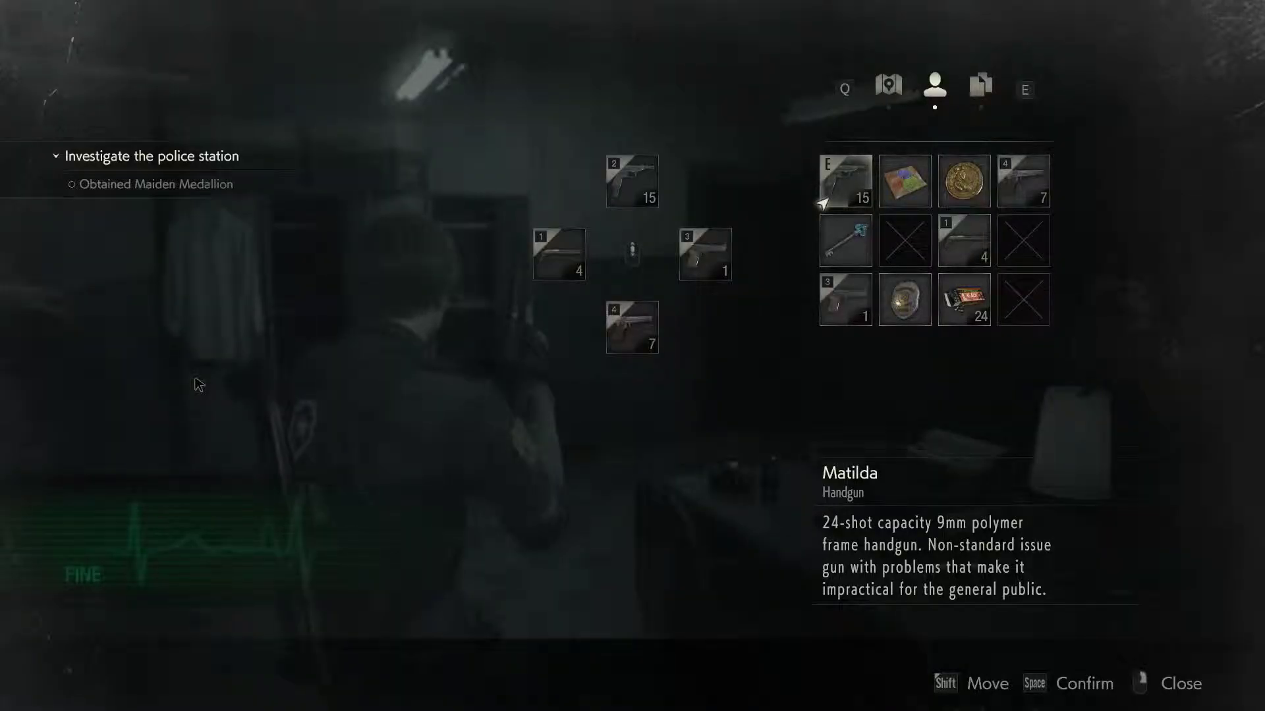
- Close the inventory in the game and fire several shots with the Matilda to test the edited ammo value
right_click(200, 385)
right_click(632, 356)
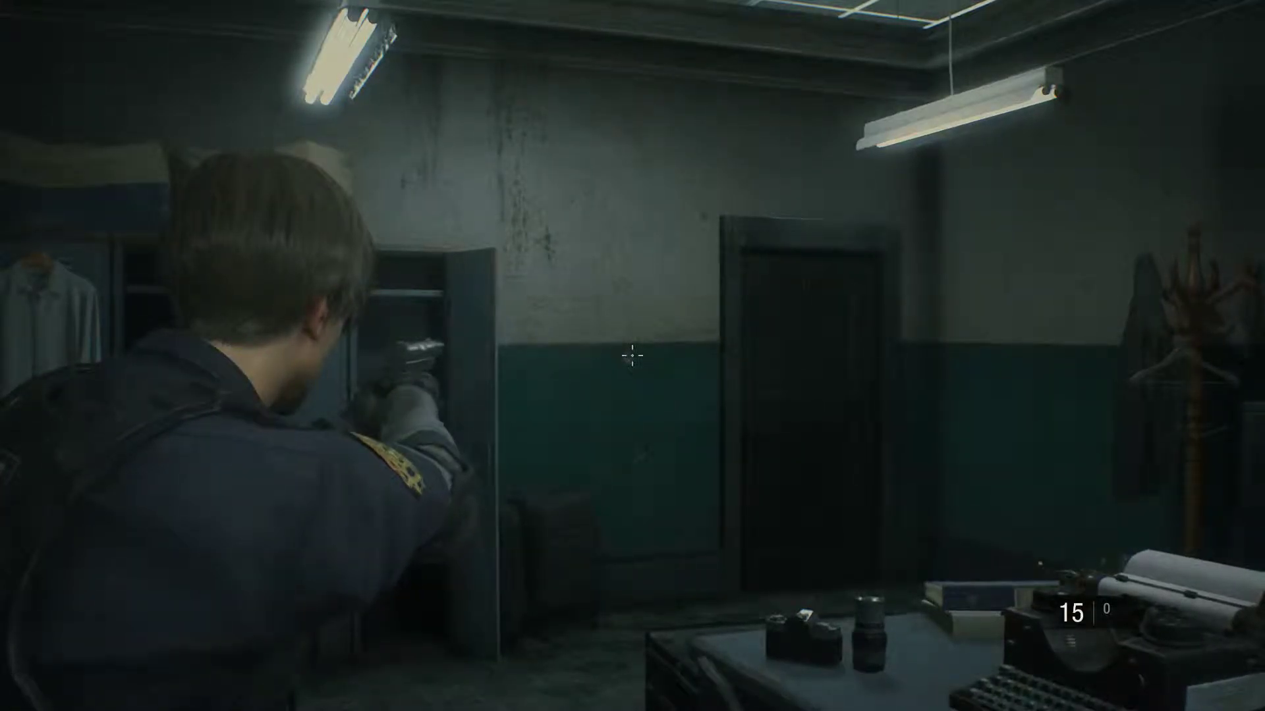
left_click(633, 356)
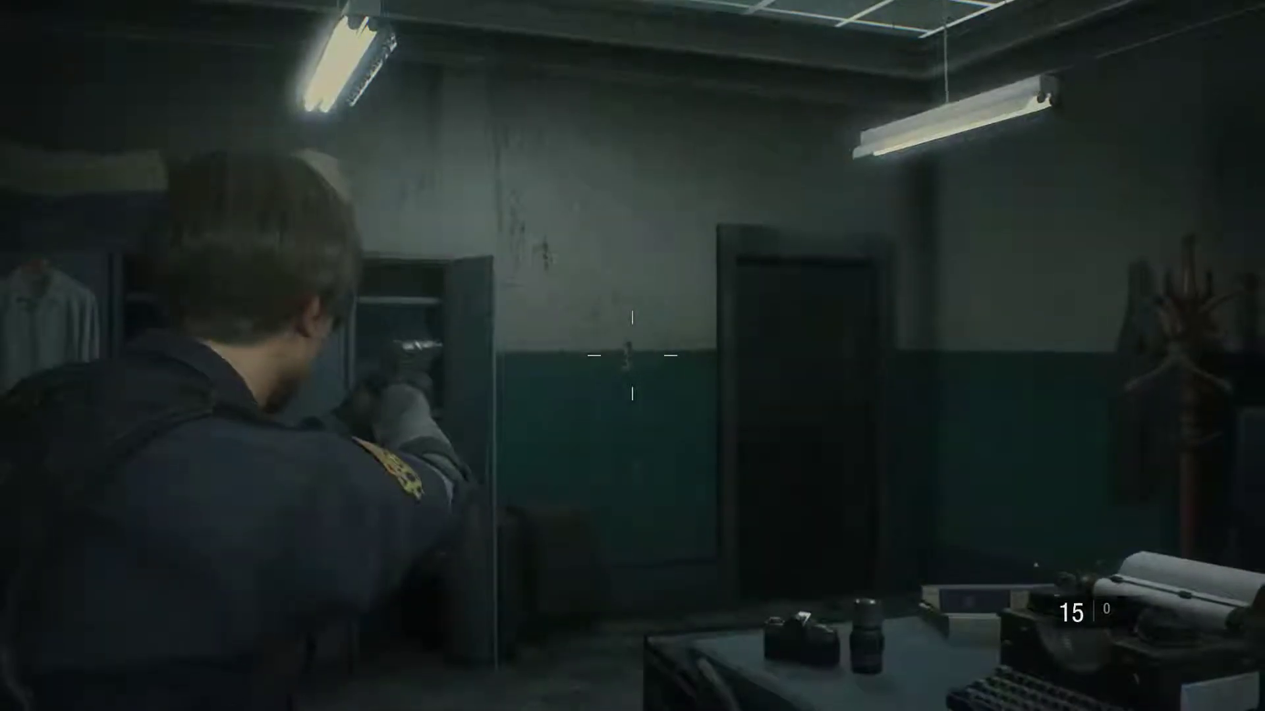
left_click(632, 355)
left_click(633, 356)
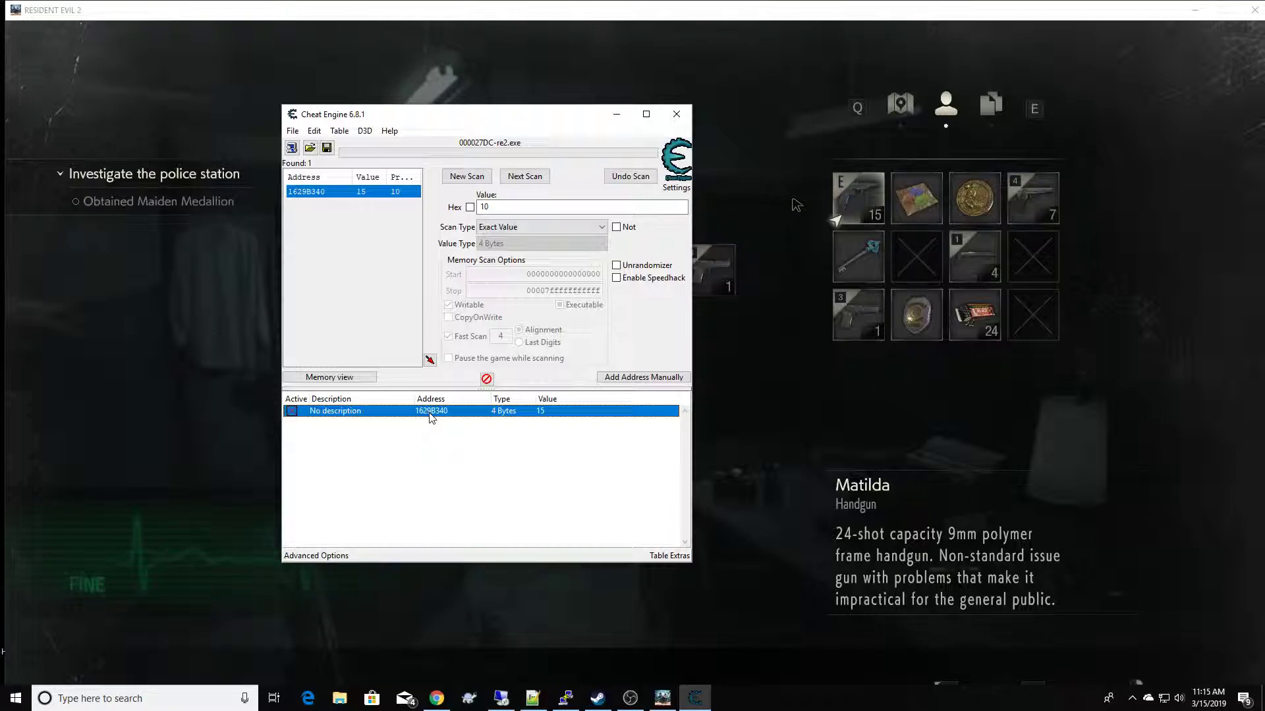
- Find out what writes to the saved ammo address 1629B340, allowing the debugger to attach to the game process
right_click(430, 413)
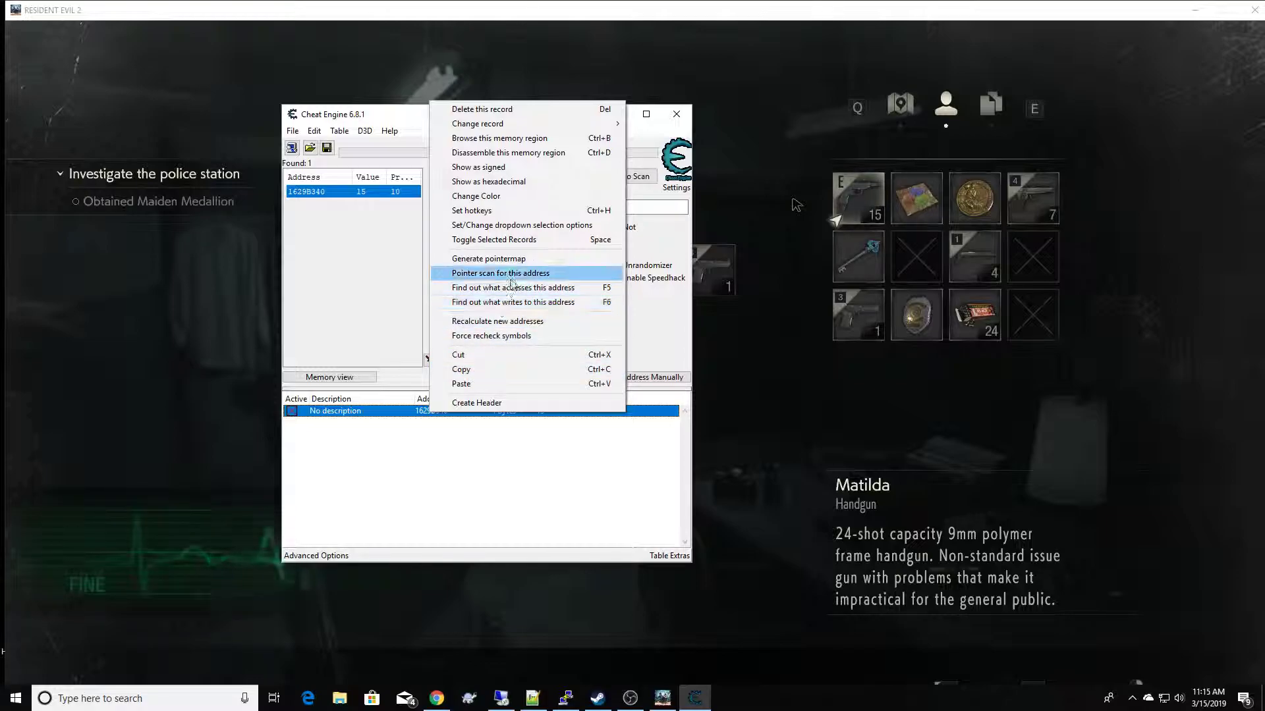
left_click(511, 302)
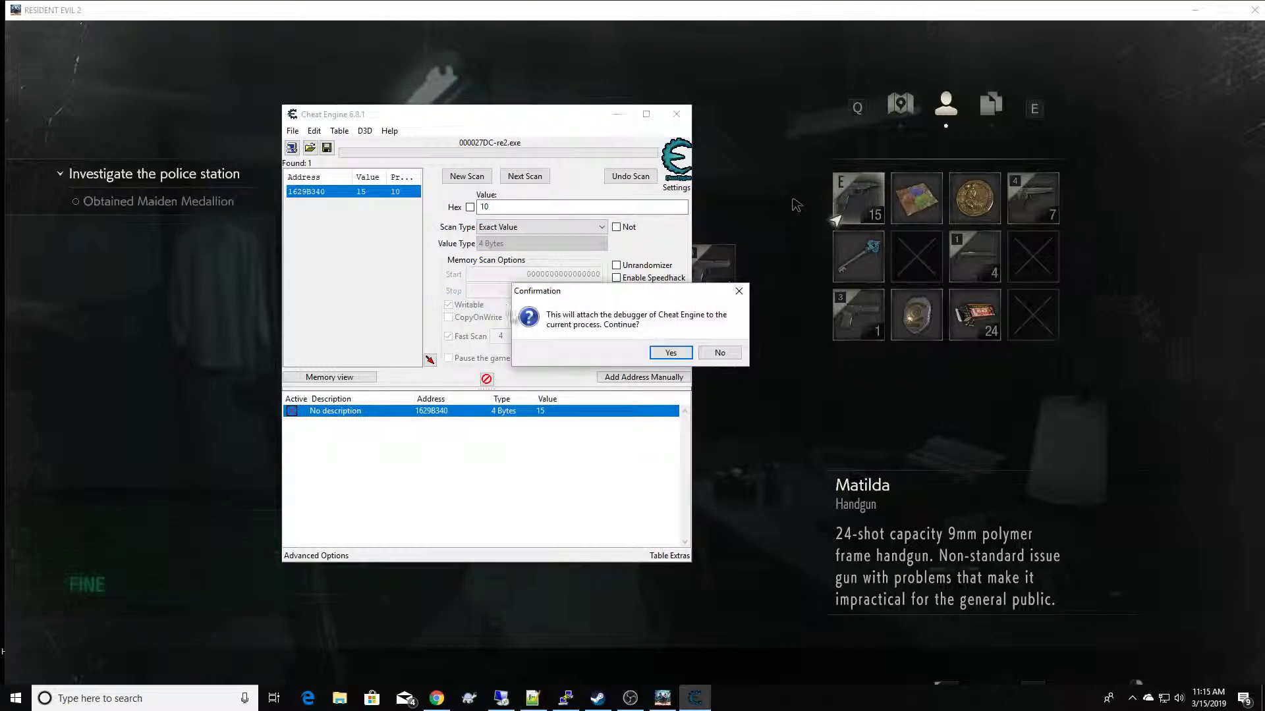
left_click(670, 353)
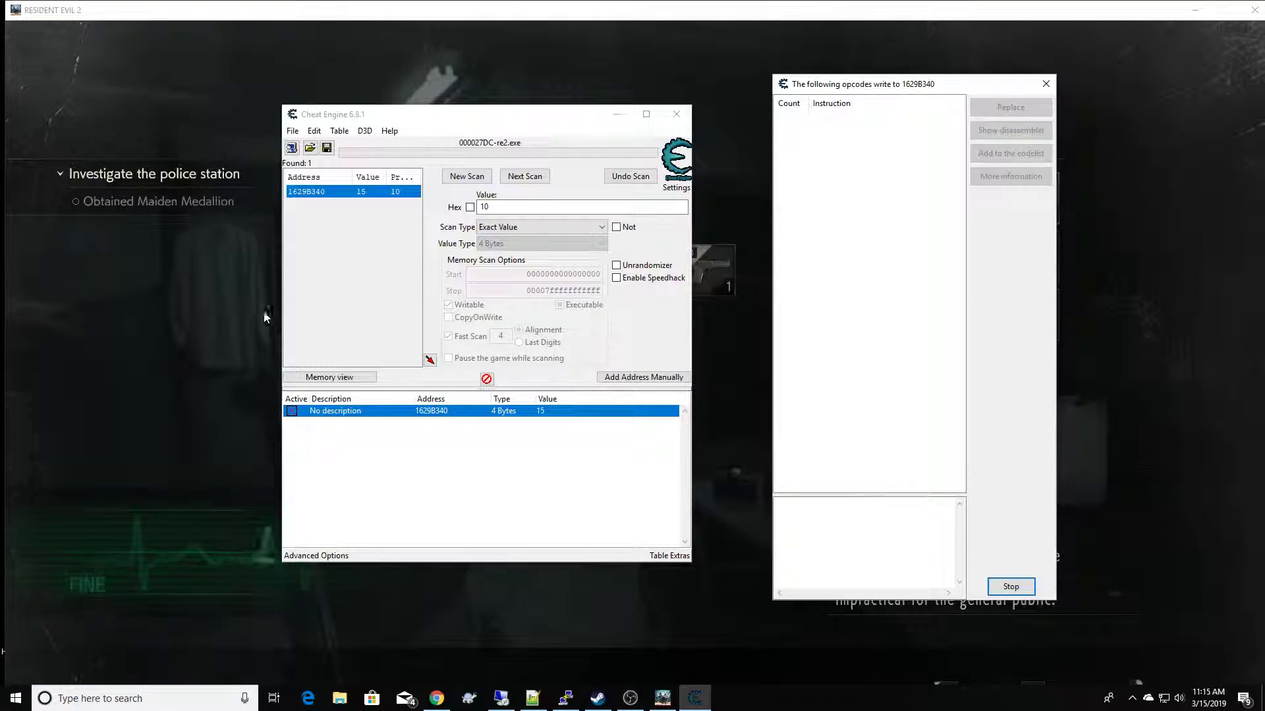
- Switch to Resident Evil 2, close the inventory and fire the Matilda to trigger writes to the ammo address, then return to Cheat Engine
left_click(200, 307)
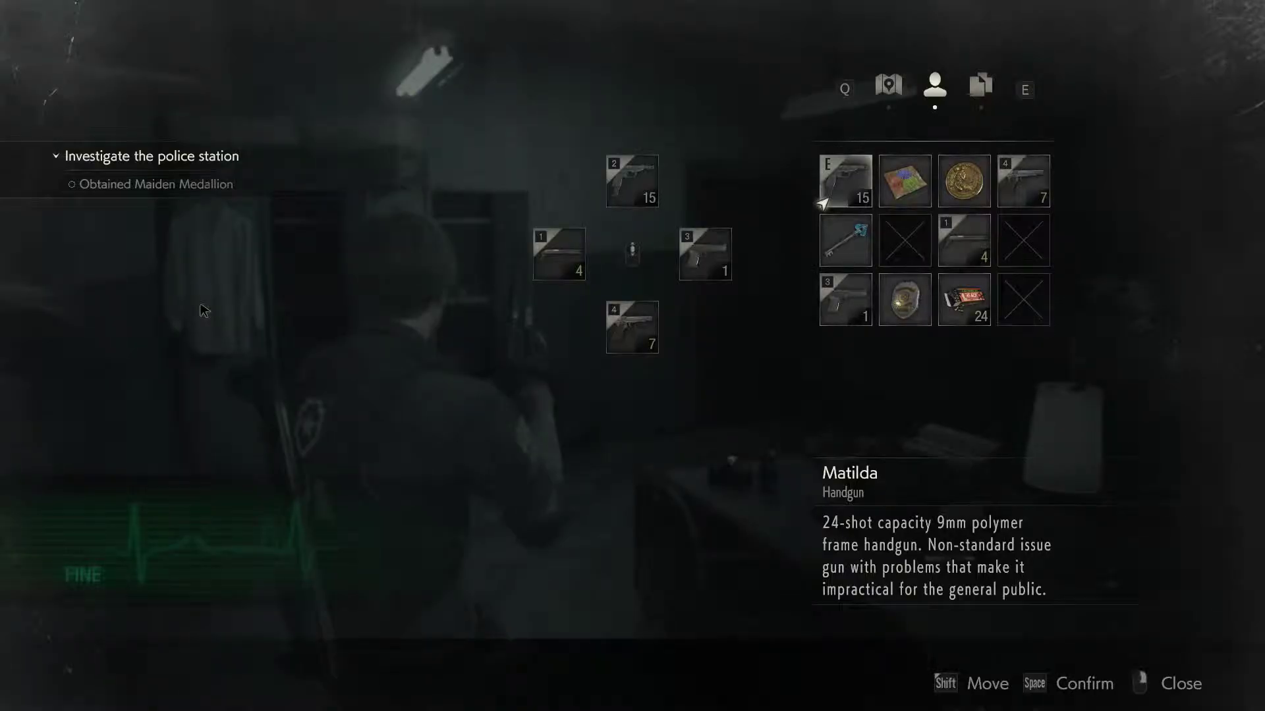
key("Escape")
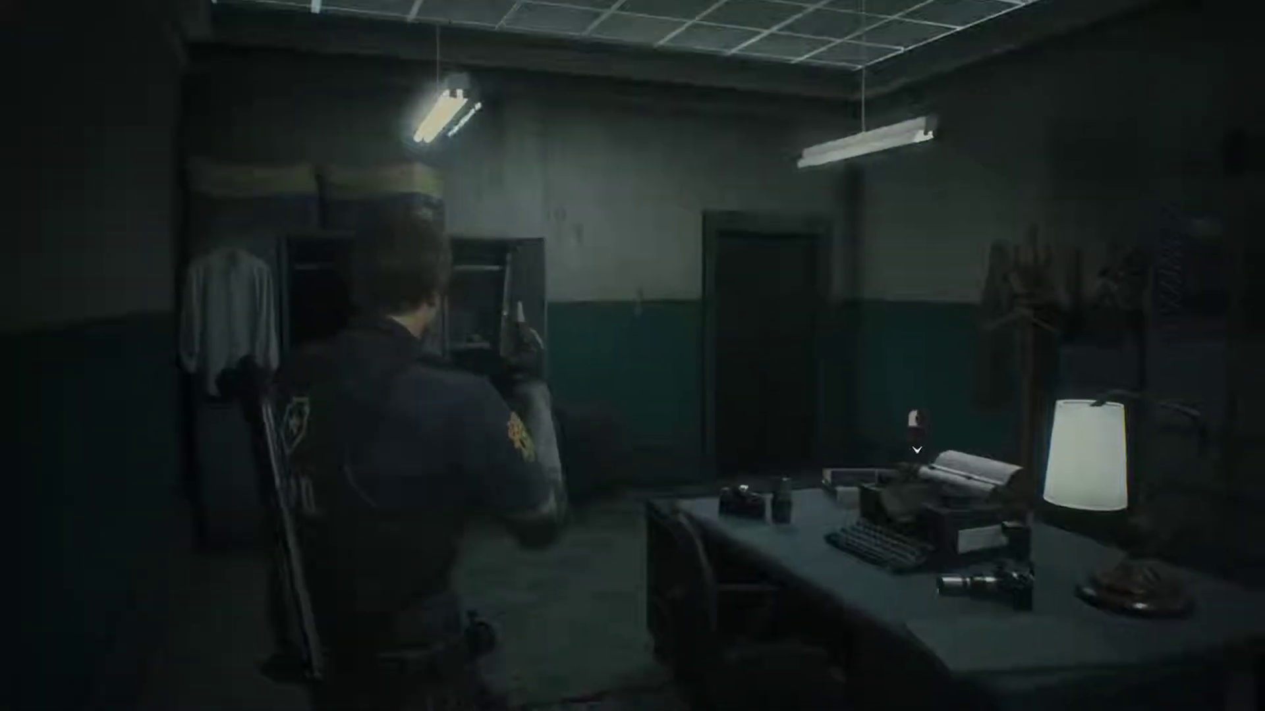
right_click(633, 356)
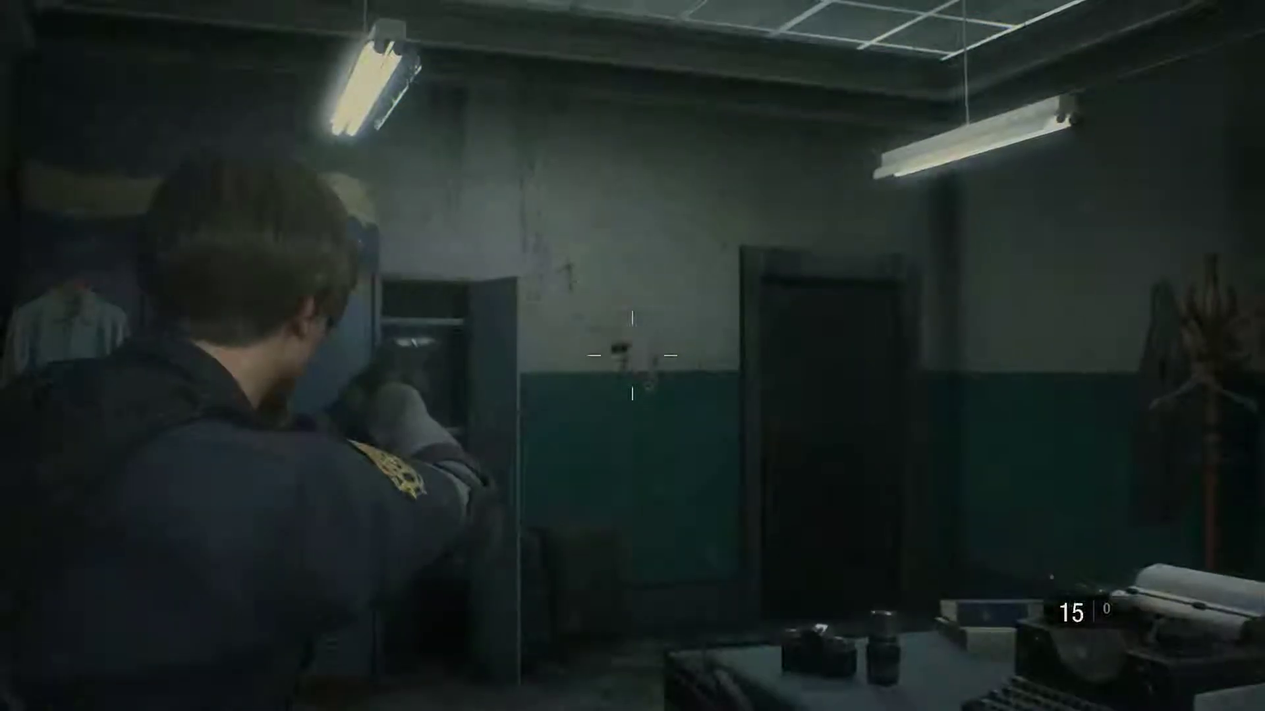
key("Tab")
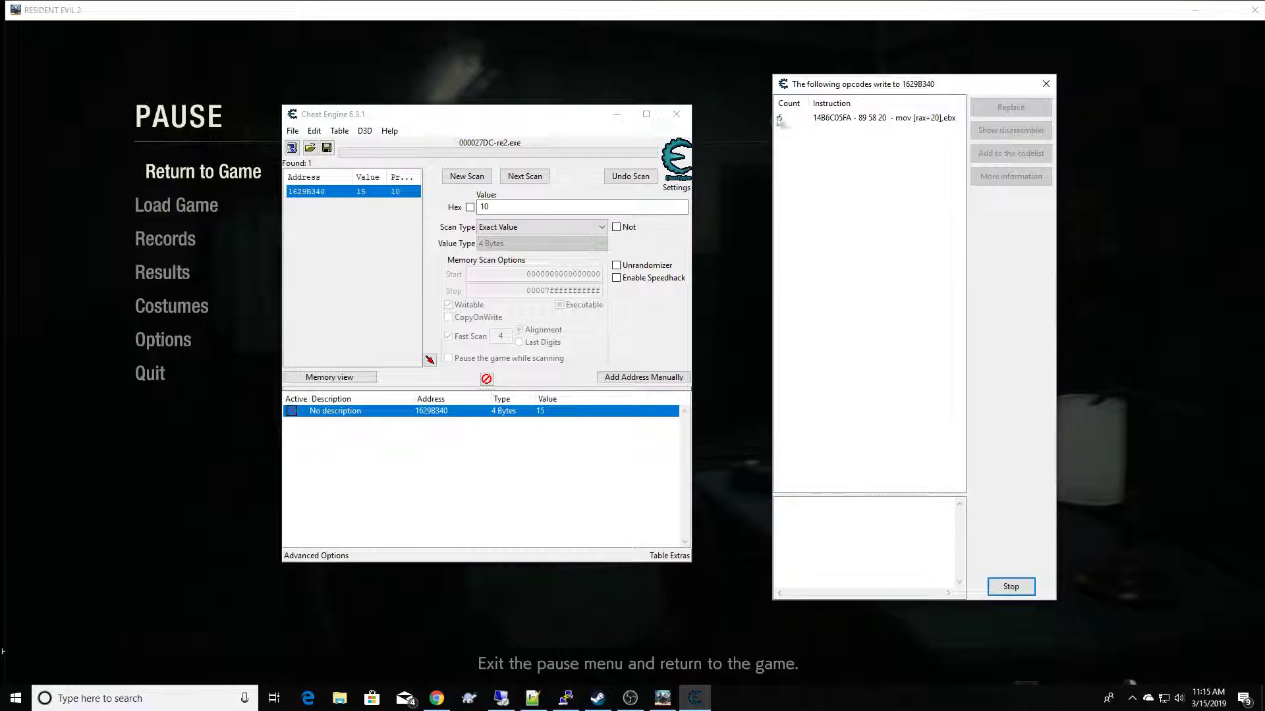
- Select the recorded mov [rax+20],ebx instruction, enlarge its details area, and examine the marked line and the preceding jmp instruction
left_click(848, 120)
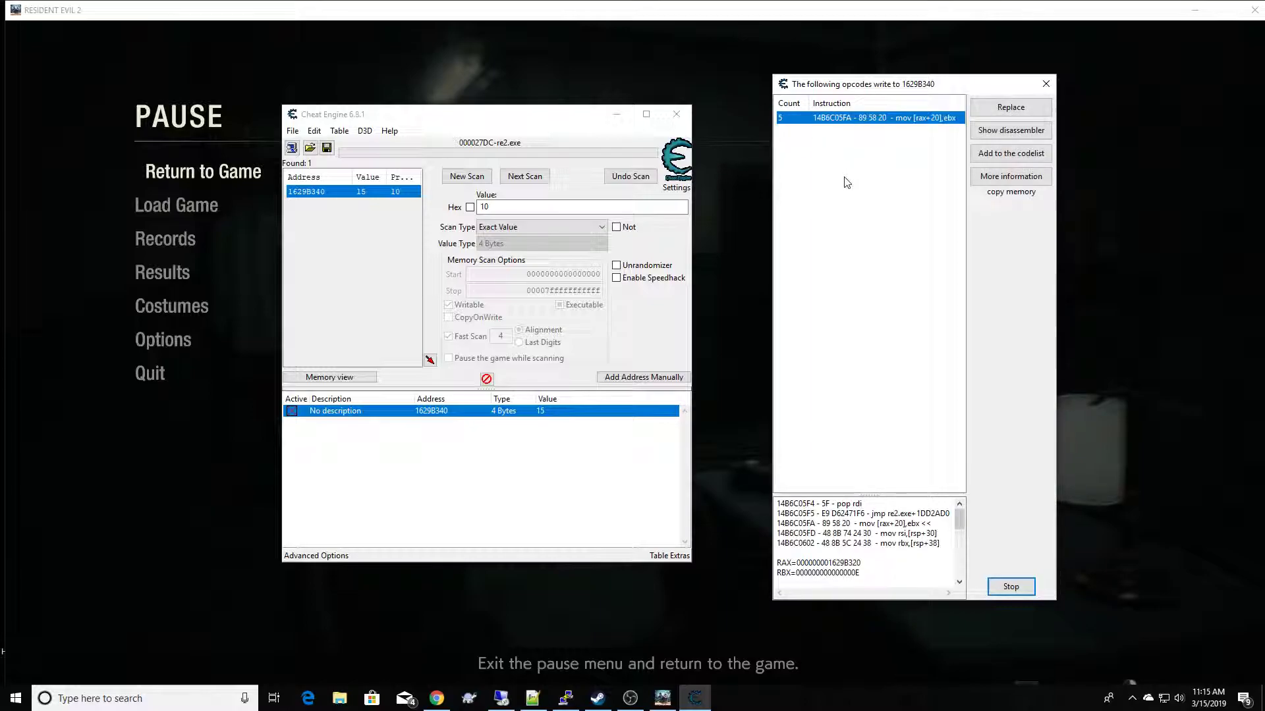
left_click(290, 415)
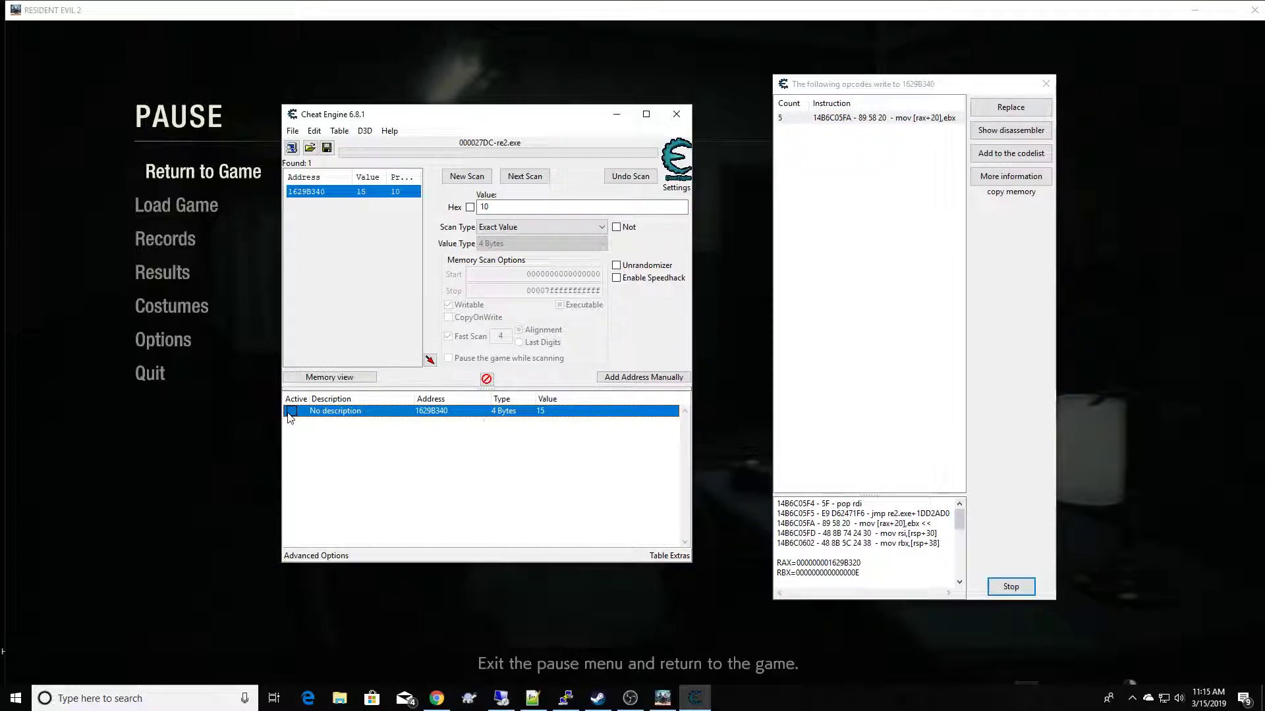
left_click(869, 495)
left_click_drag(869, 495, 870, 199)
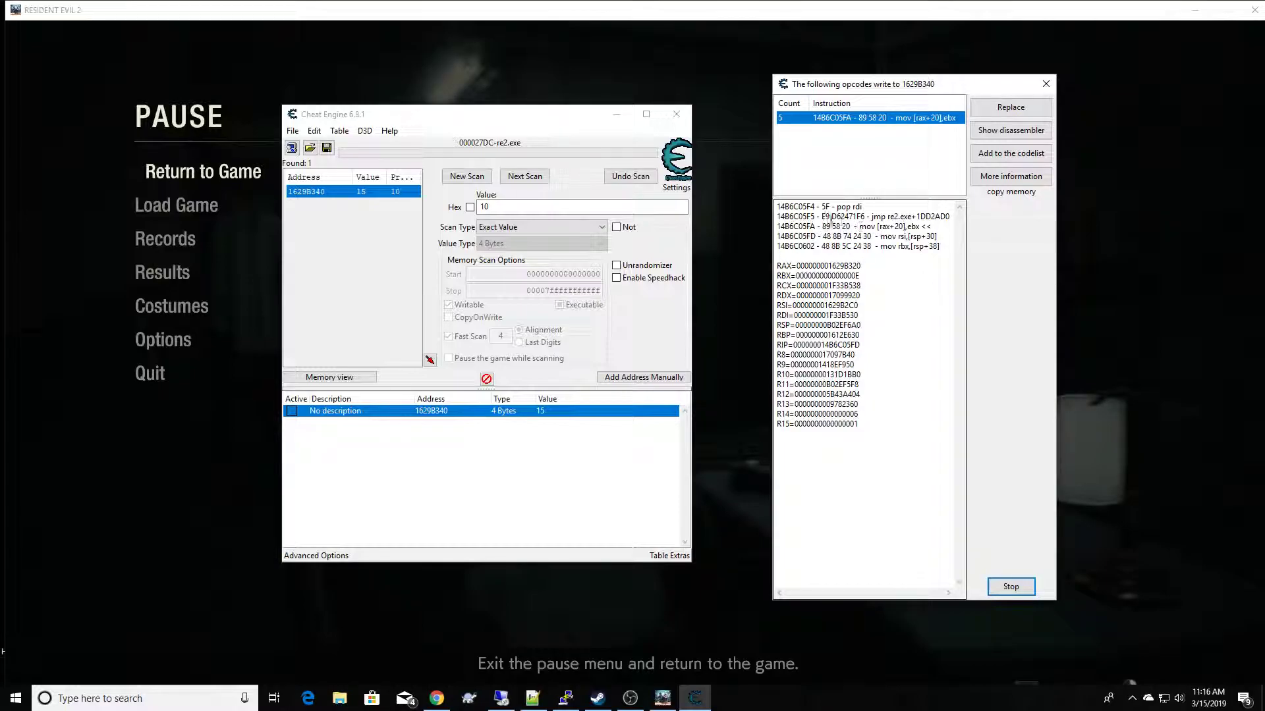
left_click_drag(920, 227, 937, 226)
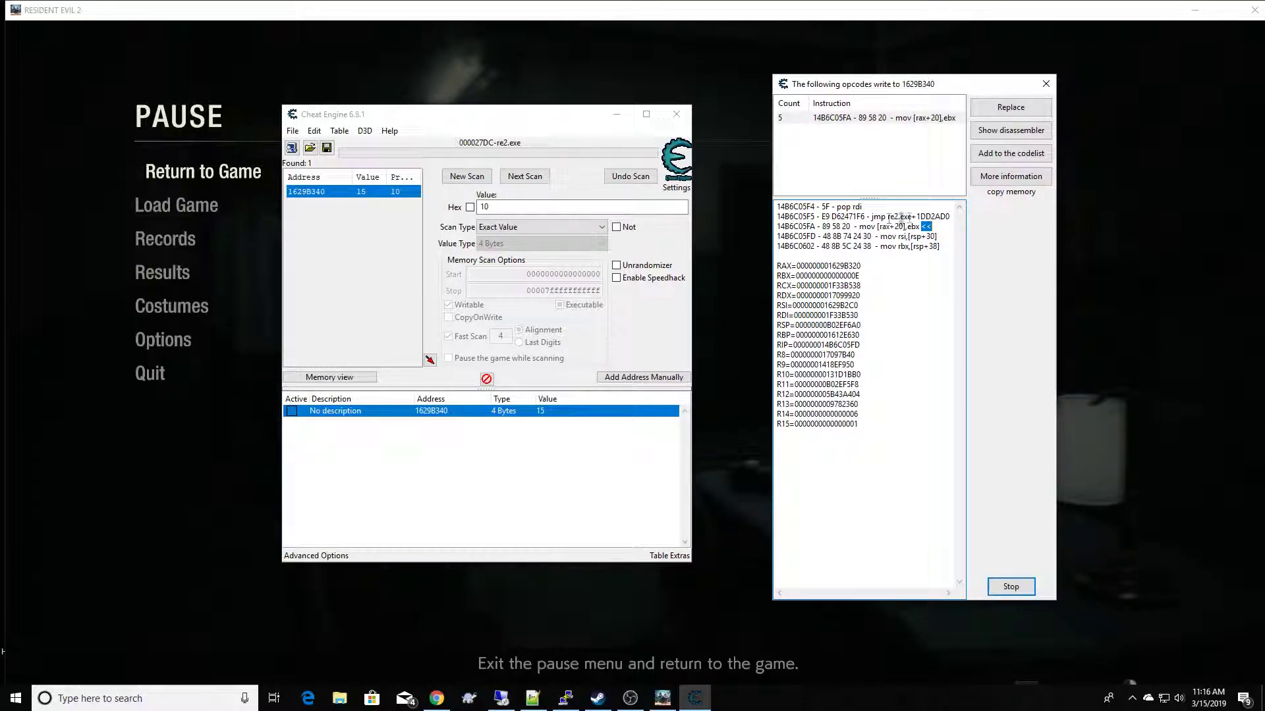
left_click_drag(872, 216, 947, 216)
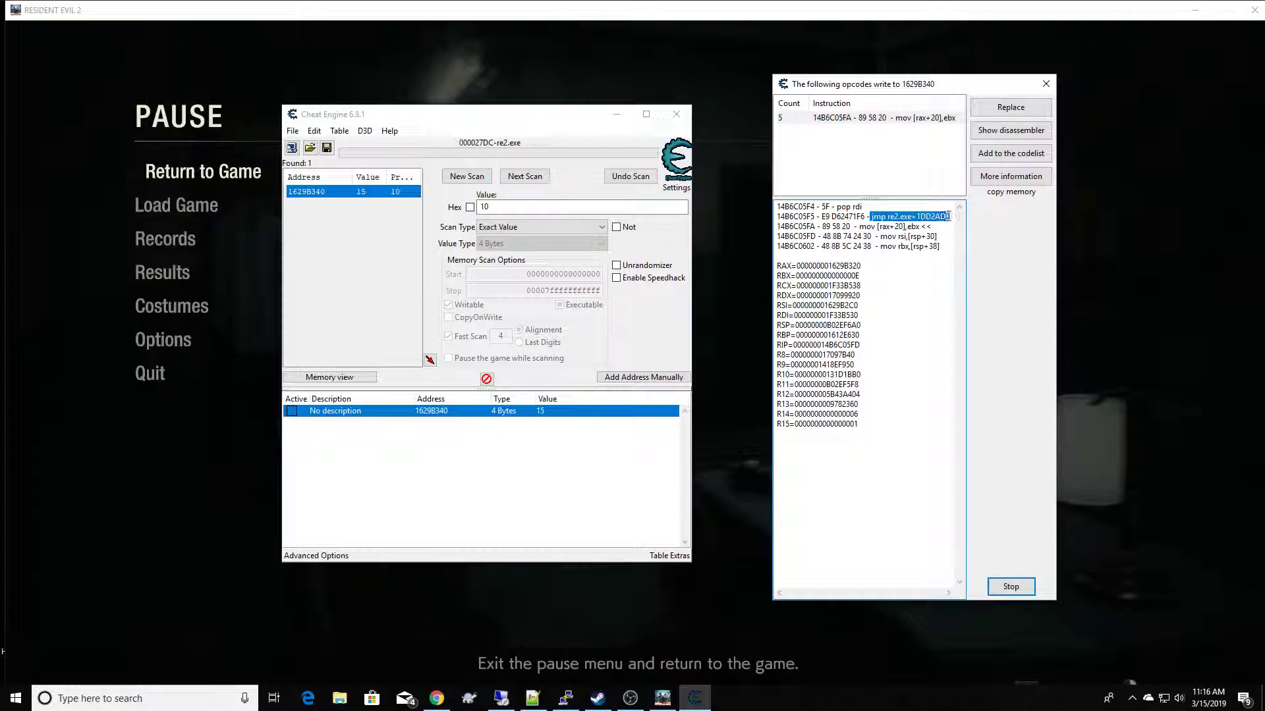